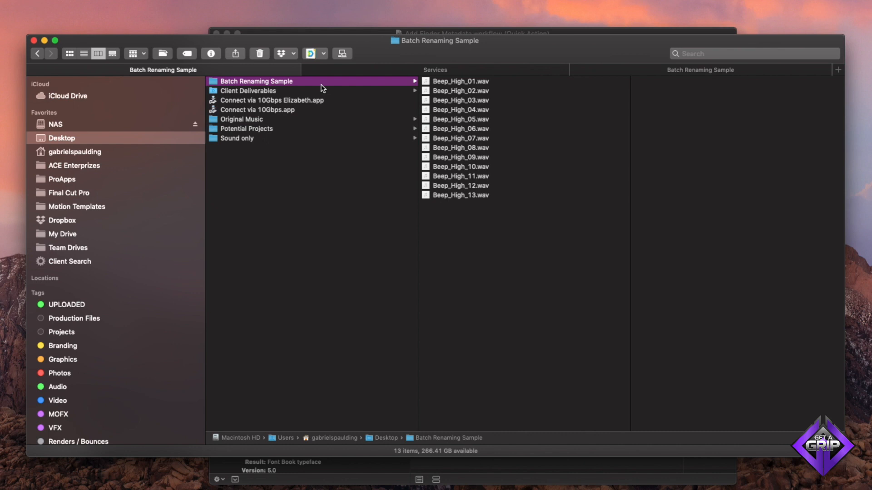
- Switch the Batch Renaming Sample folder to list view and review its column options
{"action": "key", "text": "super+2"}
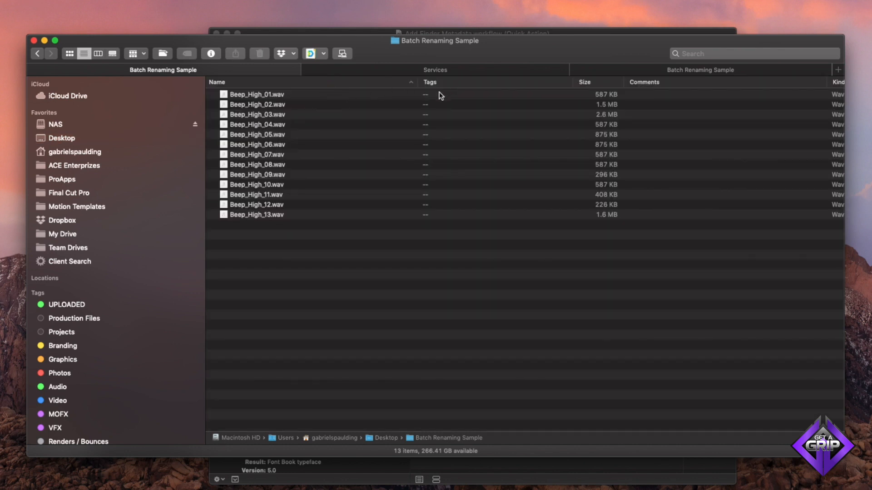
{"action": "scroll", "coordinate": [486, 87], "scroll_direction": "right", "scroll_amount": 5}
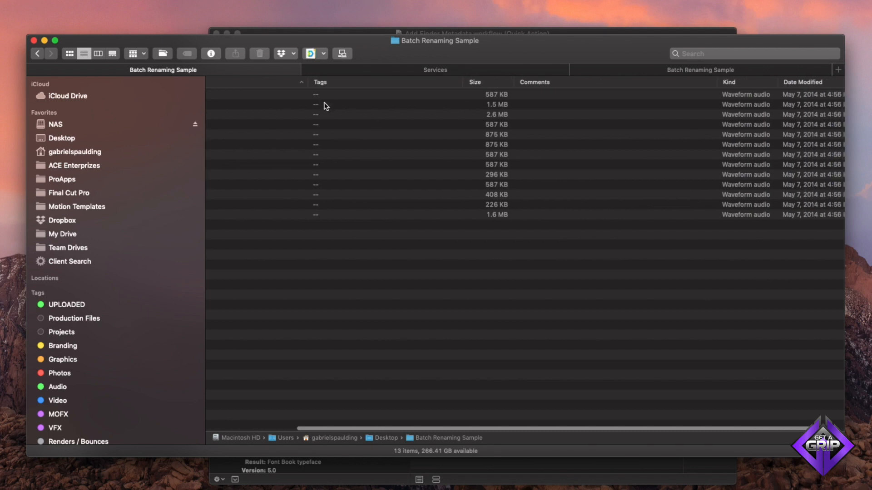
{"action": "scroll", "coordinate": [350, 111], "scroll_direction": "right", "scroll_amount": 2}
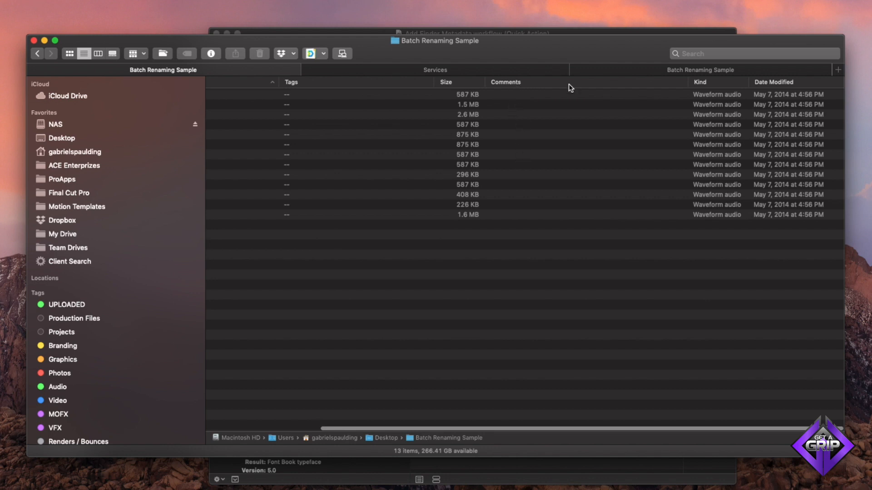
{"action": "right_click", "coordinate": [509, 82]}
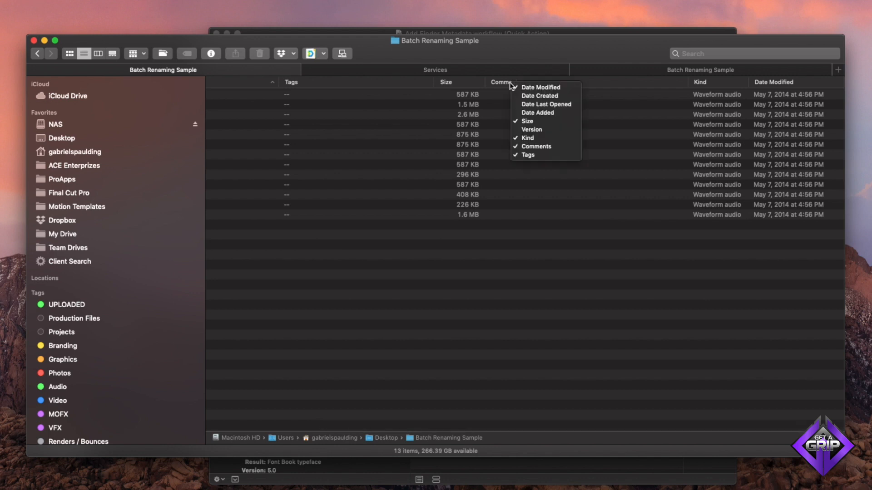
{"action": "left_click", "coordinate": [536, 89]}
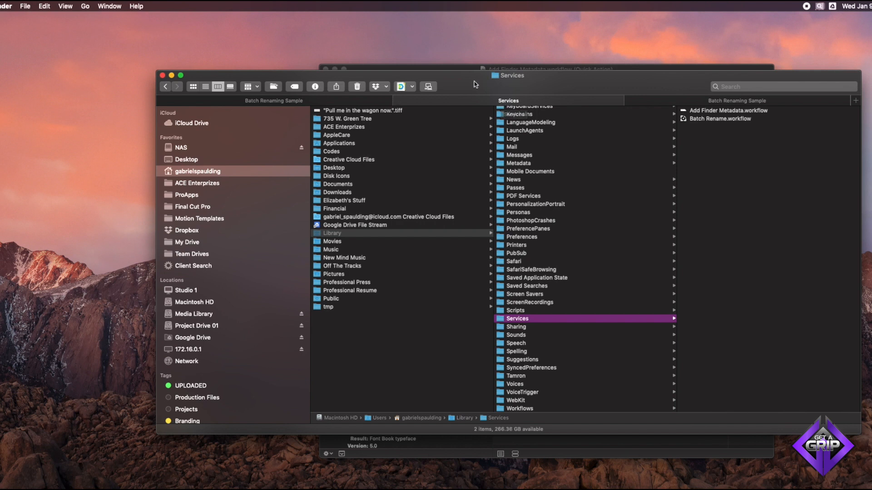
- Reveal the hidden Library entry in the Go menu while holding Option
{"action": "left_click_drag", "start_coordinate": [475, 83], "coordinate": [471, 83]}
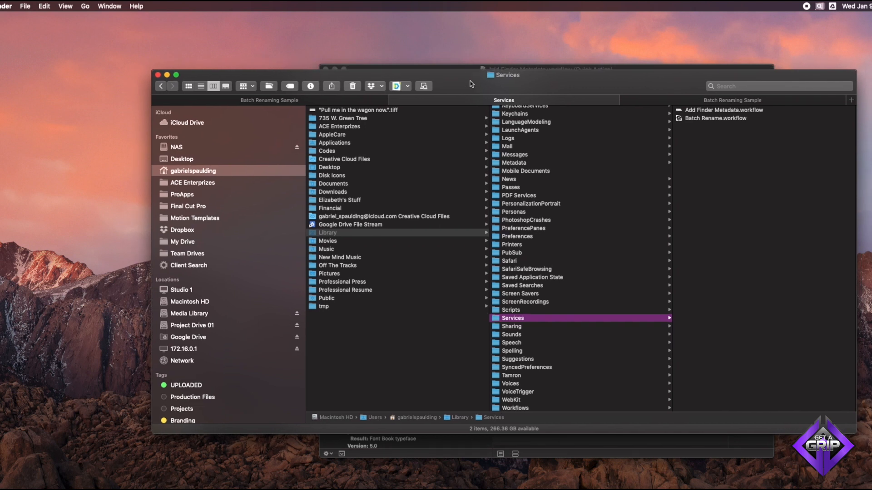
{"action": "left_click", "coordinate": [85, 6]}
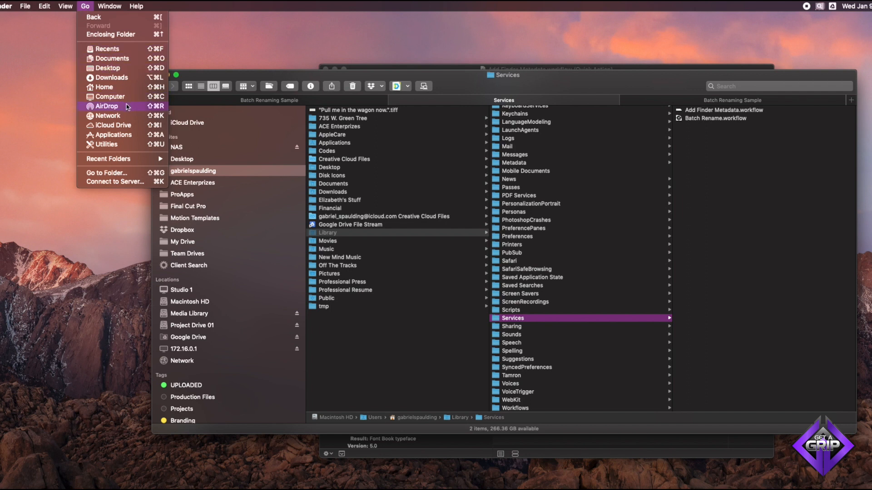
{"action": "key", "text": "alt"}
{"action": "key", "text": "alt"}
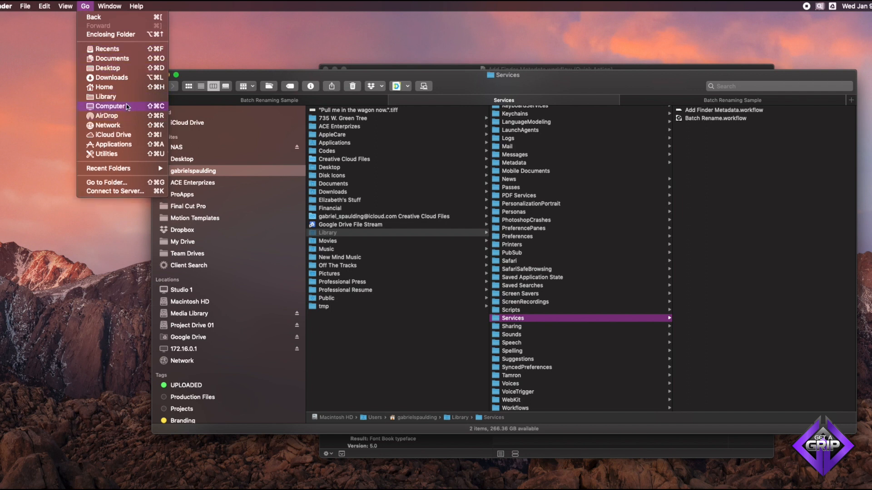
{"action": "key", "text": "alt"}
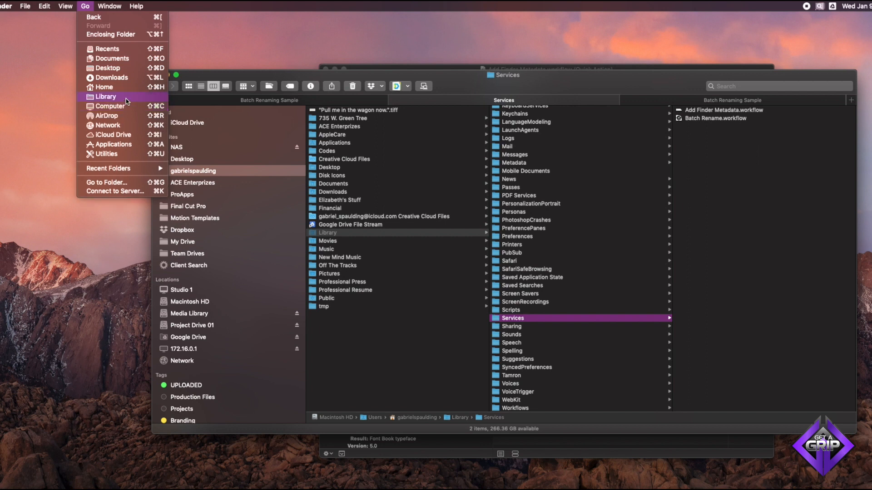
{"action": "left_click", "coordinate": [226, 73]}
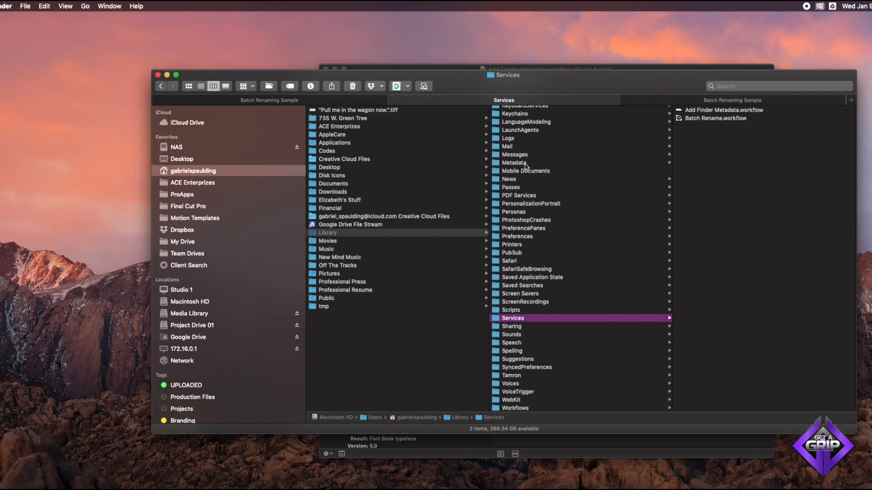
- Open Add Finder Metadata.workflow from the Services folder in Automator
{"action": "left_click", "coordinate": [705, 113]}
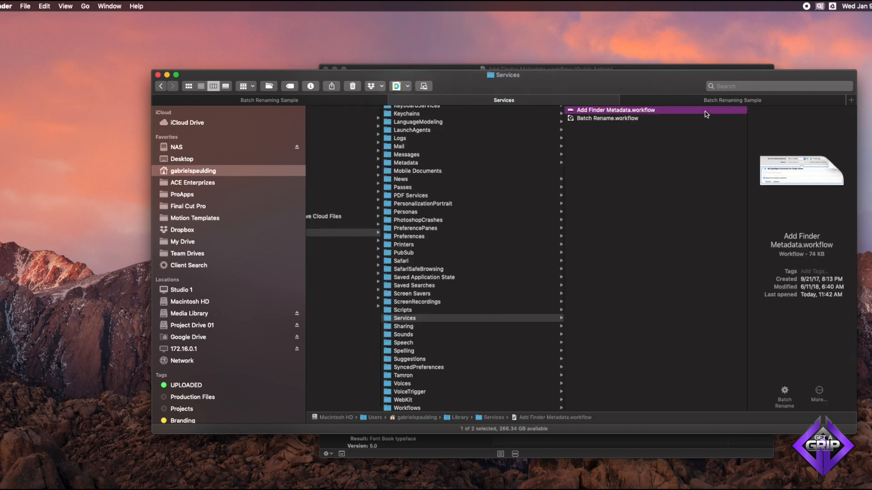
{"action": "right_click", "coordinate": [617, 110]}
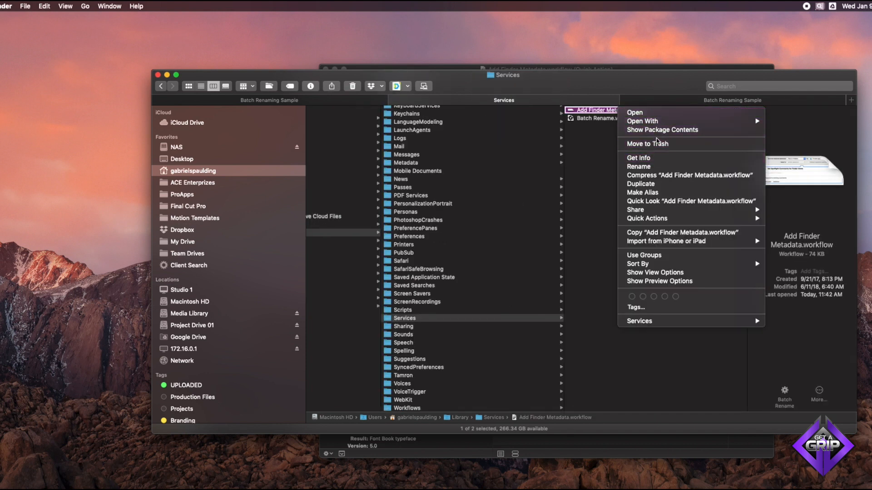
{"action": "mouse_move", "coordinate": [671, 122]}
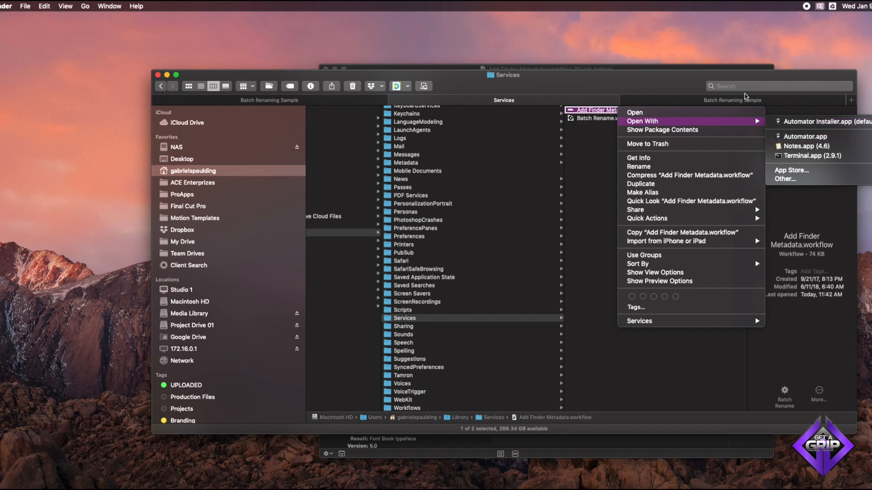
{"action": "left_click", "coordinate": [693, 69]}
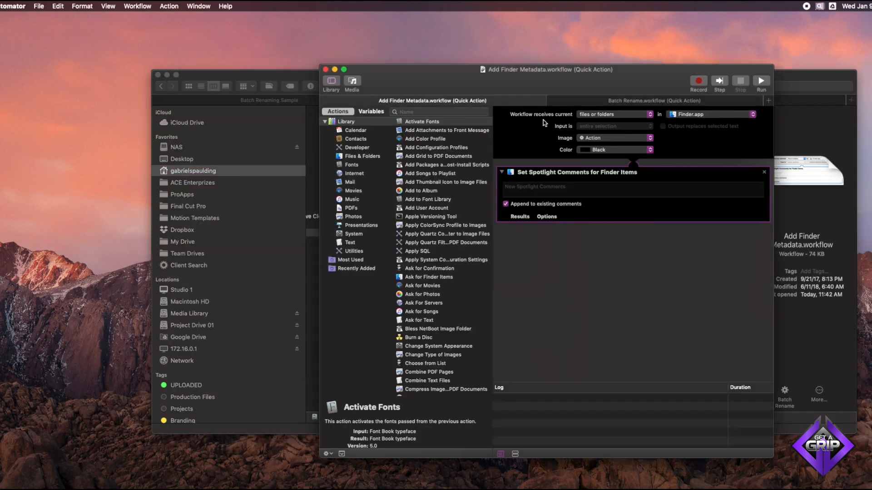
- Review both quick action workflows and return to the Batch Renaming Sample folder tab
{"action": "left_click", "coordinate": [563, 99]}
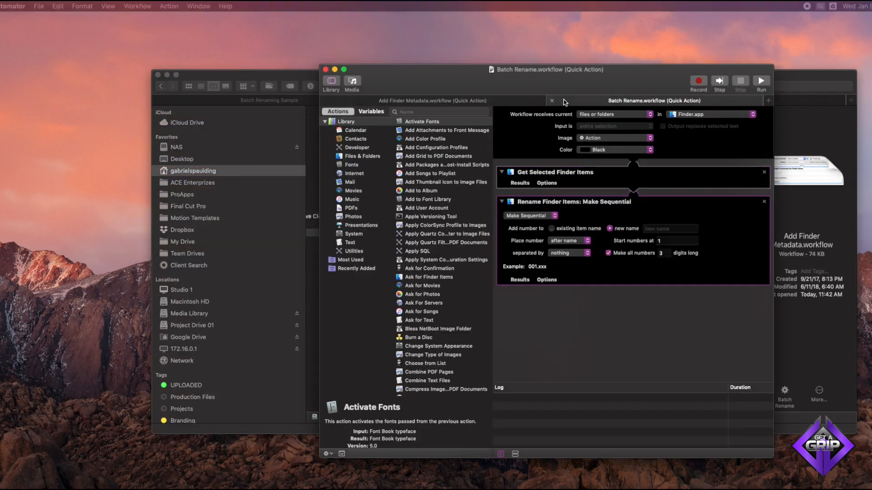
{"action": "left_click", "coordinate": [505, 99]}
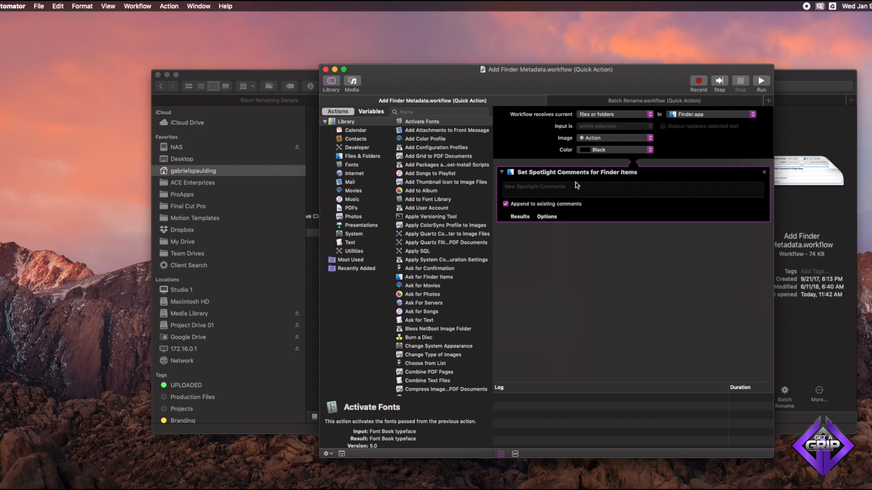
{"action": "left_click", "coordinate": [293, 78]}
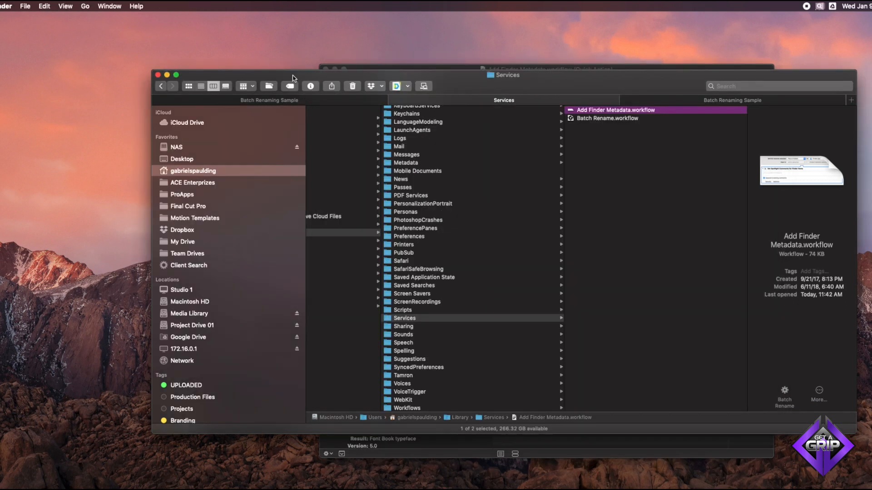
{"action": "left_click", "coordinate": [647, 97]}
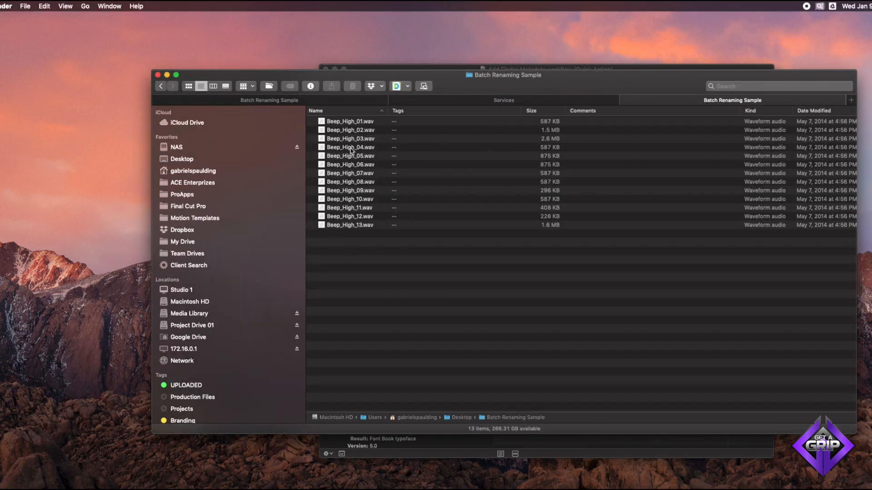
- Inspect the Comments field in Get Info for Beep_High_01.wav
{"action": "left_click", "coordinate": [349, 122]}
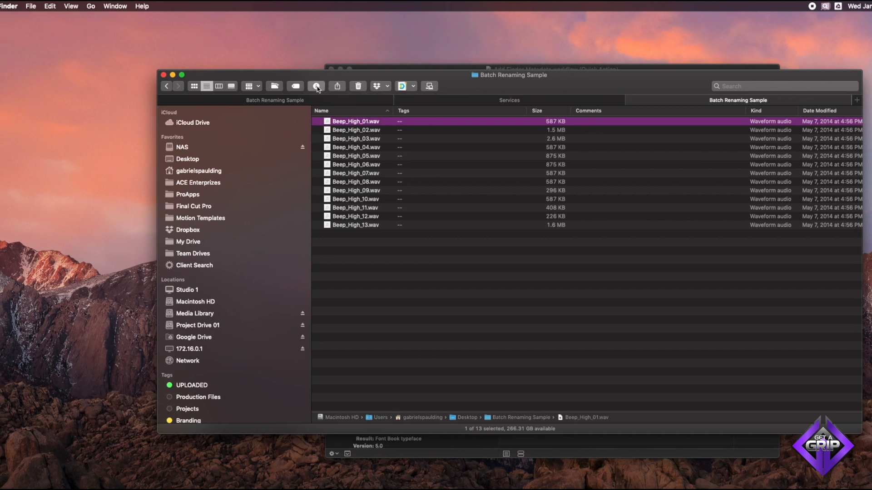
{"action": "left_click", "coordinate": [311, 86]}
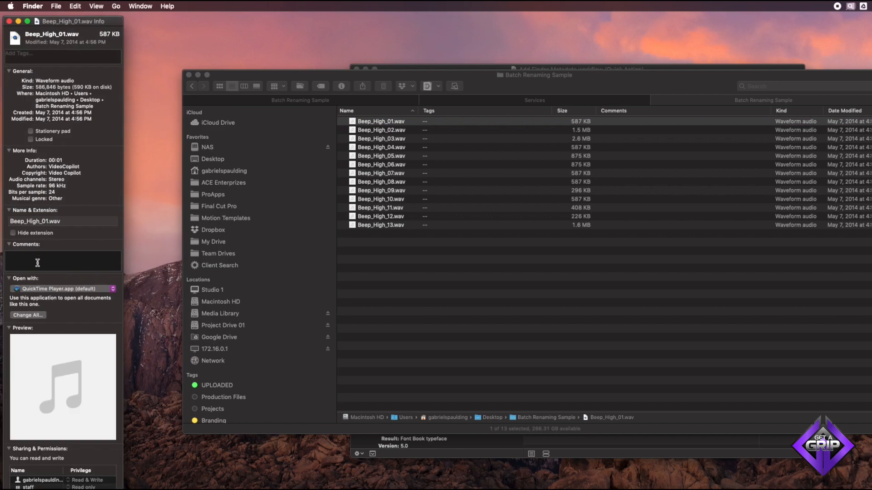
{"action": "left_click", "coordinate": [40, 258]}
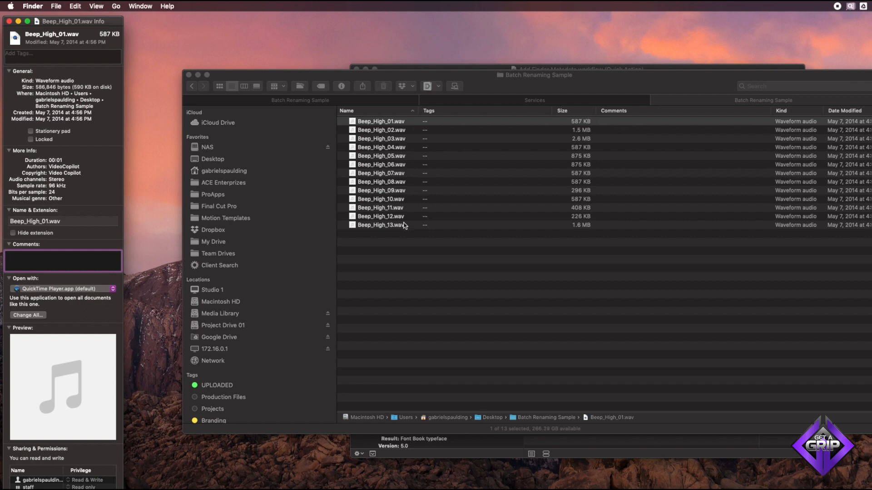
{"action": "left_click", "coordinate": [9, 22]}
- Add the Spotlight comment "Sound Effects" to all 13 WAV files with the Add Finder Metadata service
{"action": "left_click_drag", "start_coordinate": [371, 255], "coordinate": [380, 126]}
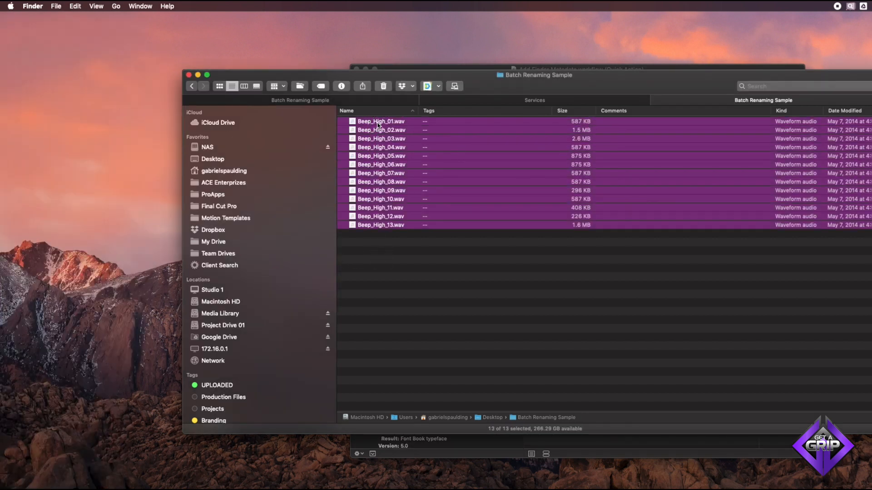
{"action": "right_click", "coordinate": [379, 125]}
{"action": "mouse_move", "coordinate": [421, 348]}
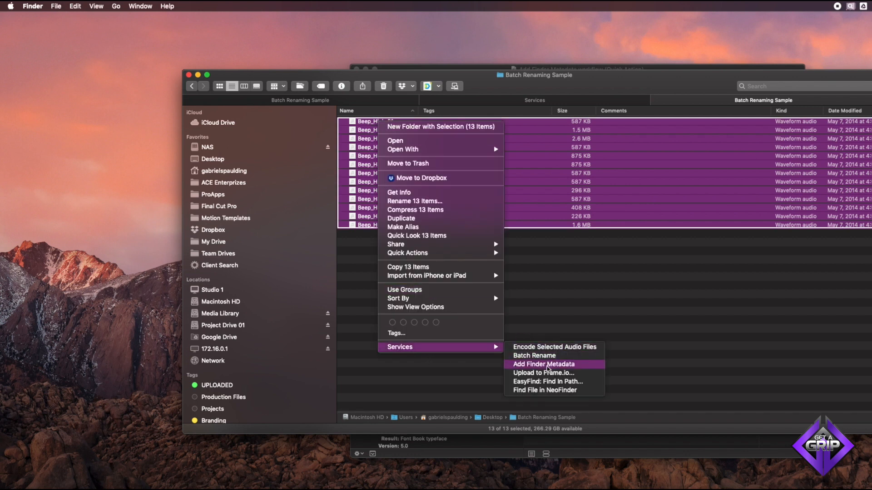
{"action": "left_click", "coordinate": [547, 366]}
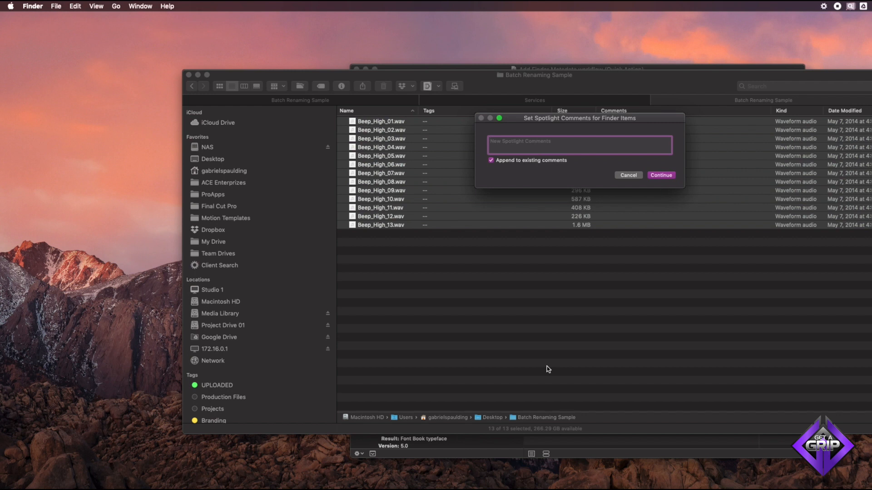
{"action": "type", "text": "Sound Effects"}
{"action": "left_click", "coordinate": [650, 175]}
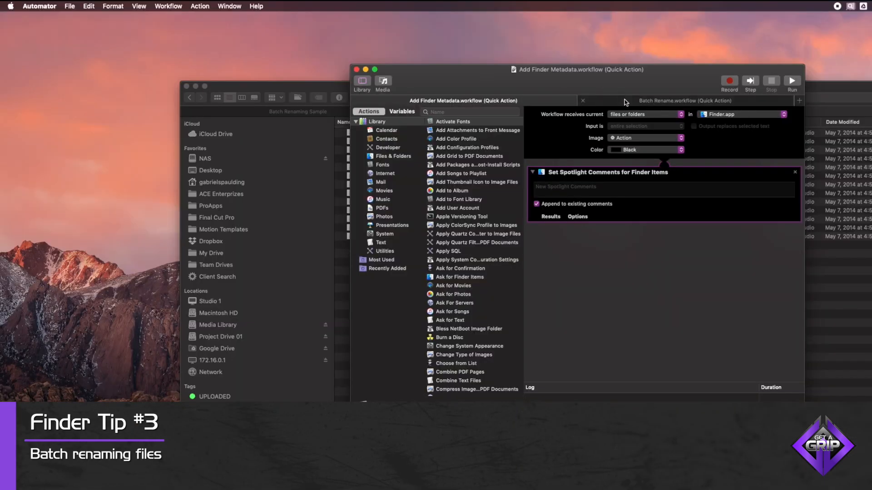
- Examine the Batch Rename workflow's actions in the Files & Folders library
{"action": "left_click", "coordinate": [625, 100]}
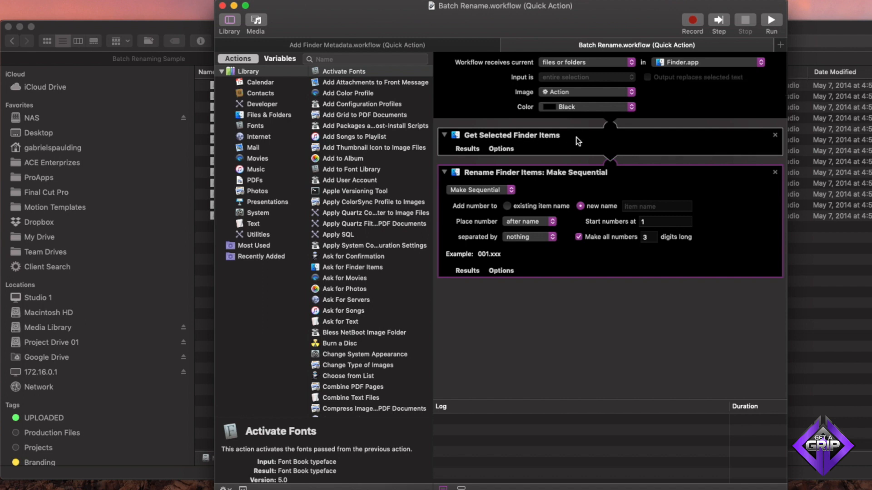
{"action": "left_click", "coordinate": [282, 117]}
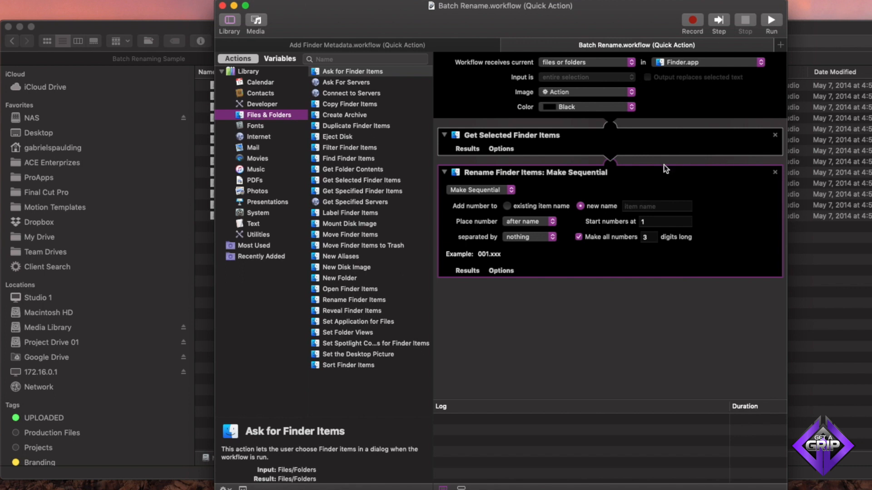
{"action": "left_click", "coordinate": [813, 26]}
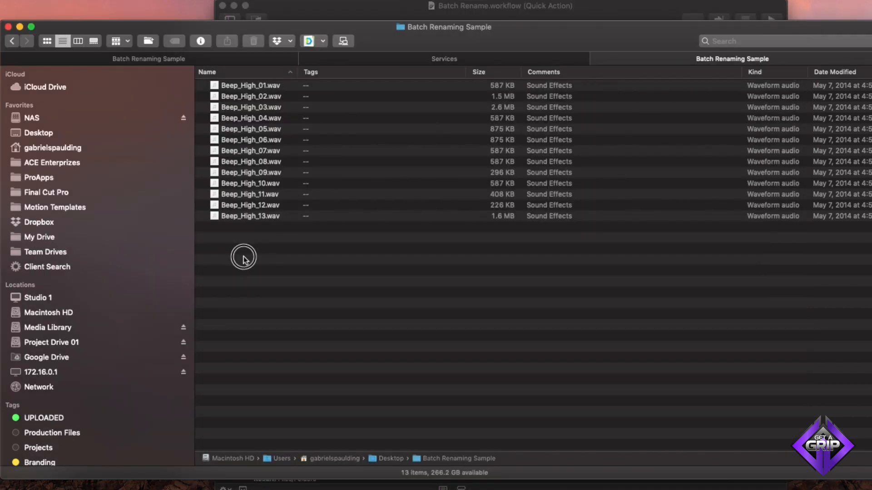
- Batch rename all files to Beep with sequential three-digit numbers starting at 14
{"action": "left_click_drag", "start_coordinate": [244, 255], "coordinate": [242, 78]}
{"action": "right_click", "coordinate": [234, 92]}
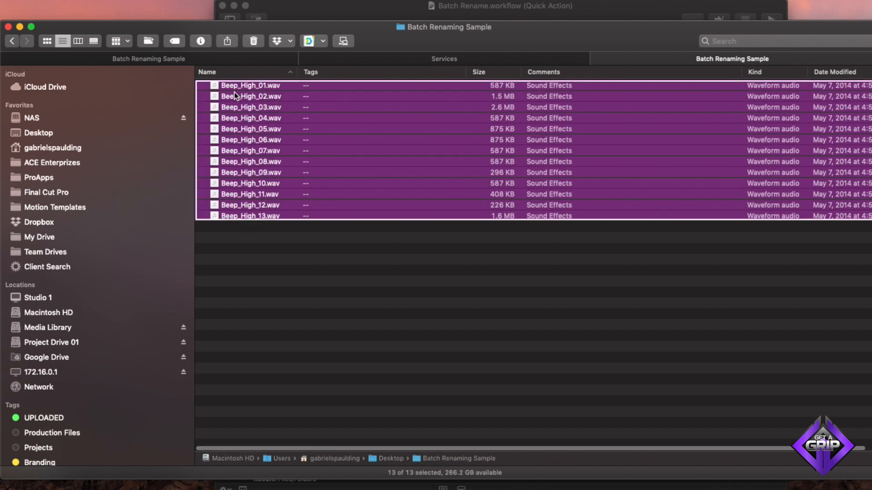
{"action": "mouse_move", "coordinate": [319, 378]}
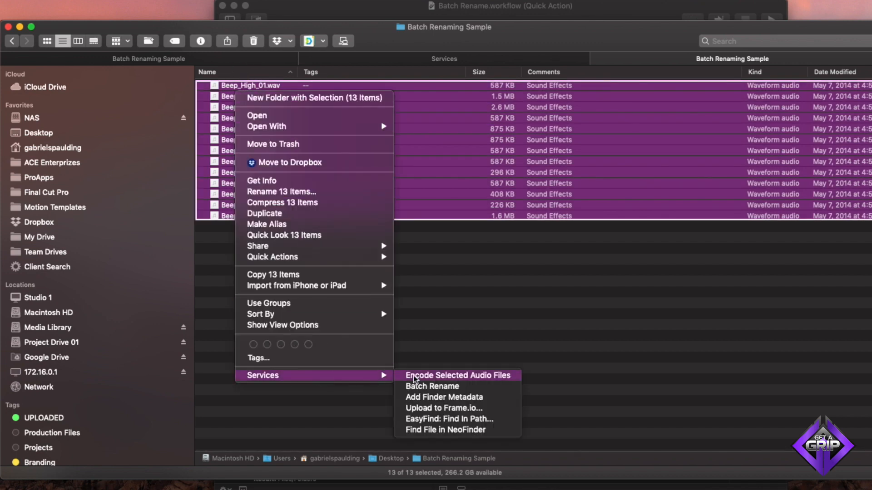
{"action": "left_click", "coordinate": [430, 386]}
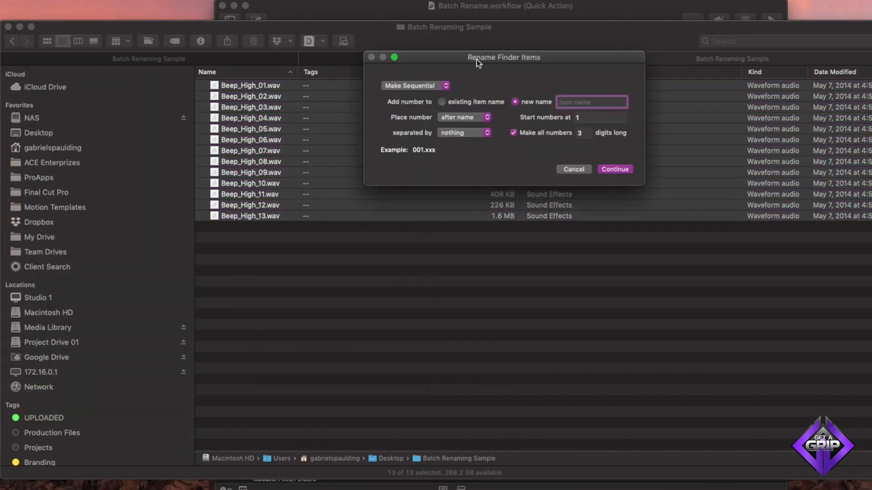
{"action": "left_click_drag", "start_coordinate": [476, 59], "coordinate": [427, 95]}
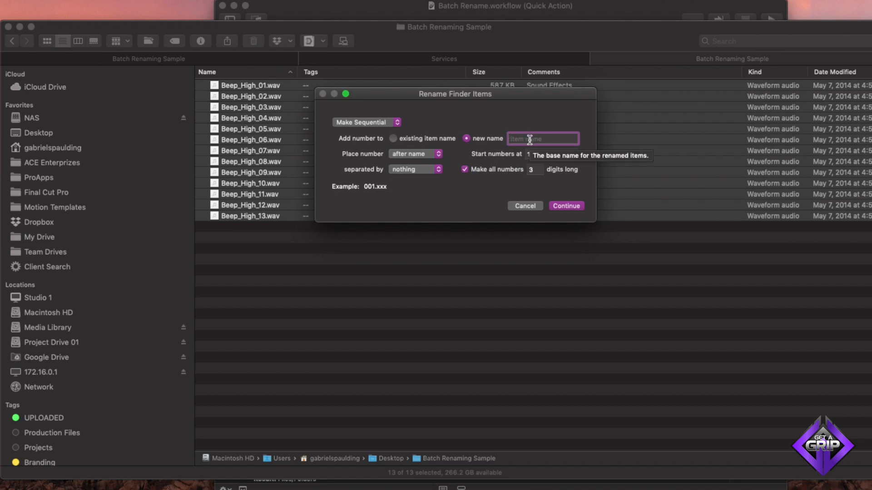
{"action": "type", "text": "Beep"}
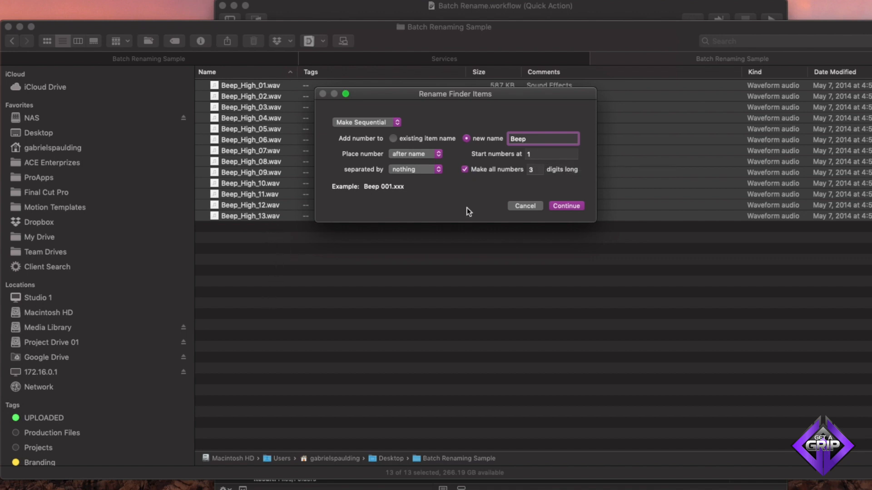
{"action": "left_click", "coordinate": [532, 154]}
{"action": "type", "text": "4"}
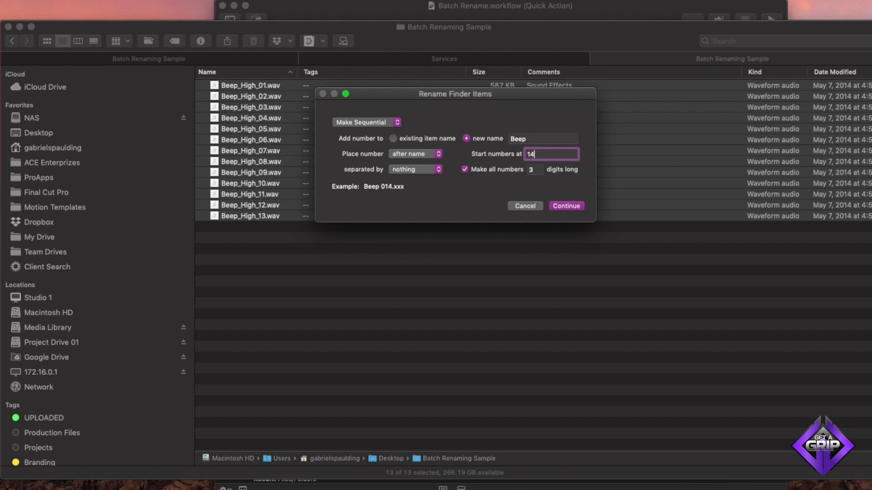
{"action": "left_click", "coordinate": [565, 207]}
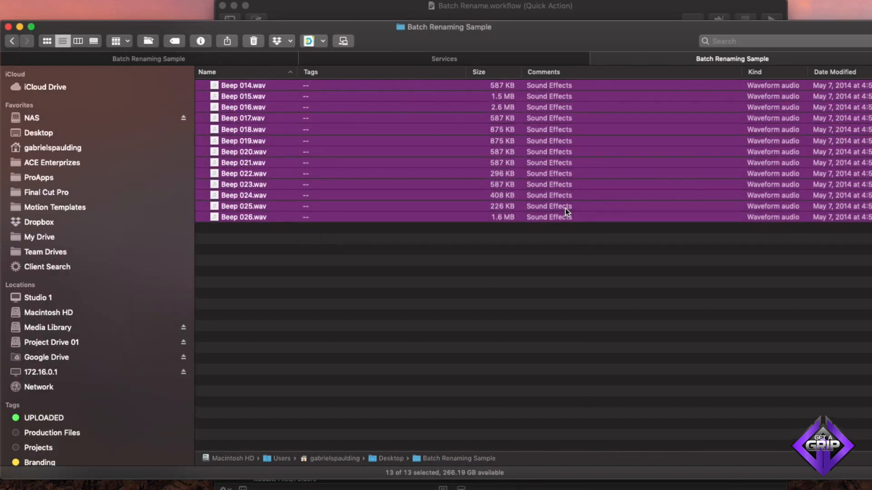
- Run Batch Rename again, replacing the text Beep with Alarm in all file names
{"action": "right_click", "coordinate": [248, 216]}
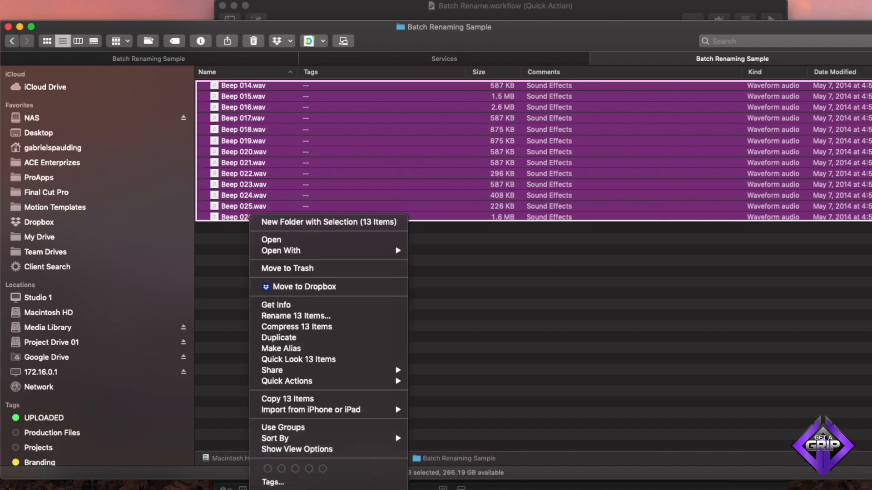
{"action": "left_click", "coordinate": [446, 483]}
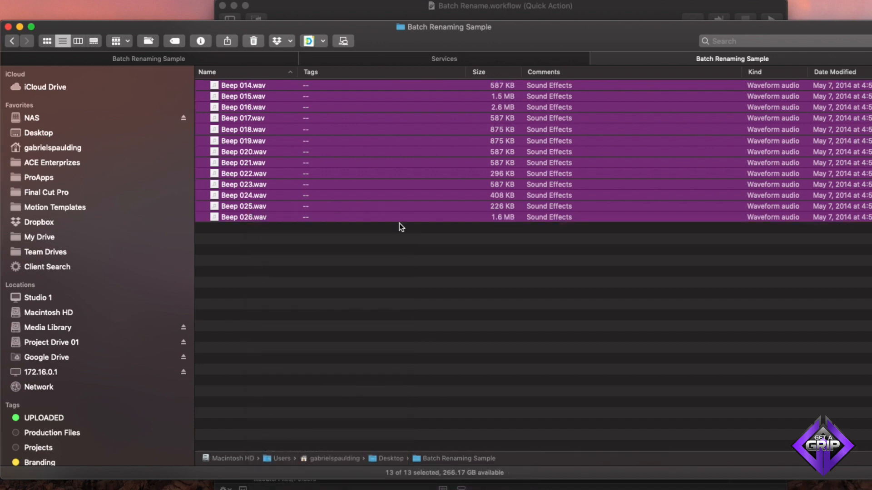
{"action": "left_click", "coordinate": [419, 86]}
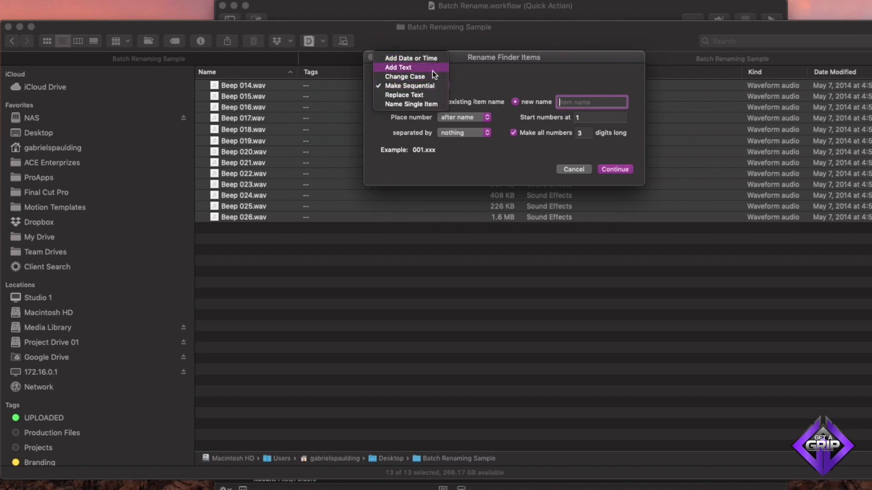
{"action": "left_click", "coordinate": [426, 95]}
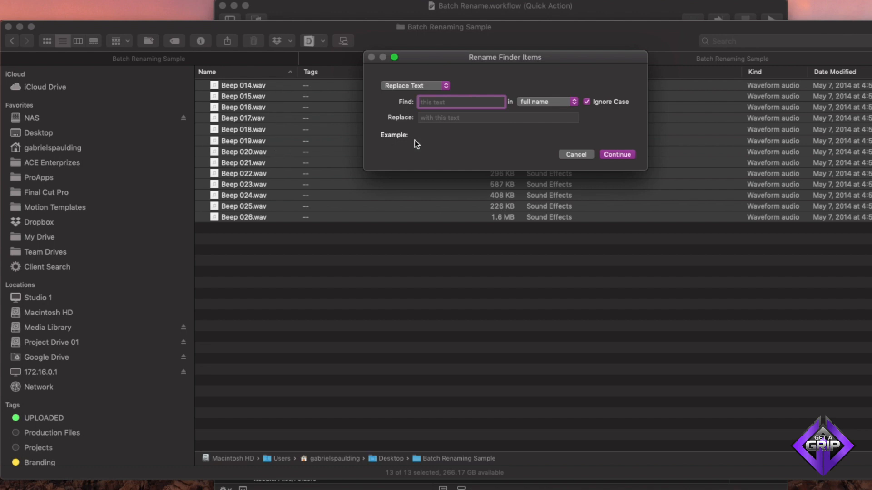
{"action": "type", "text": "Beep"}
{"action": "key", "text": "Tab"}
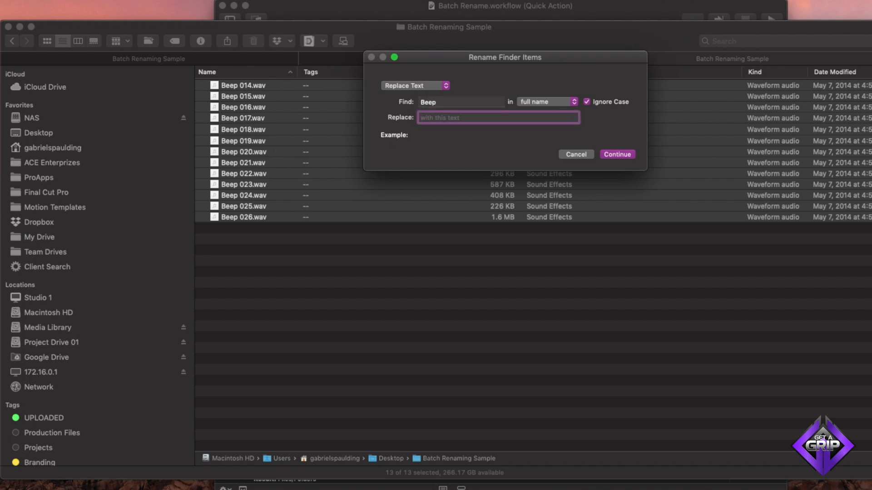
{"action": "type", "text": "Alarm"}
{"action": "left_click", "coordinate": [616, 155]}
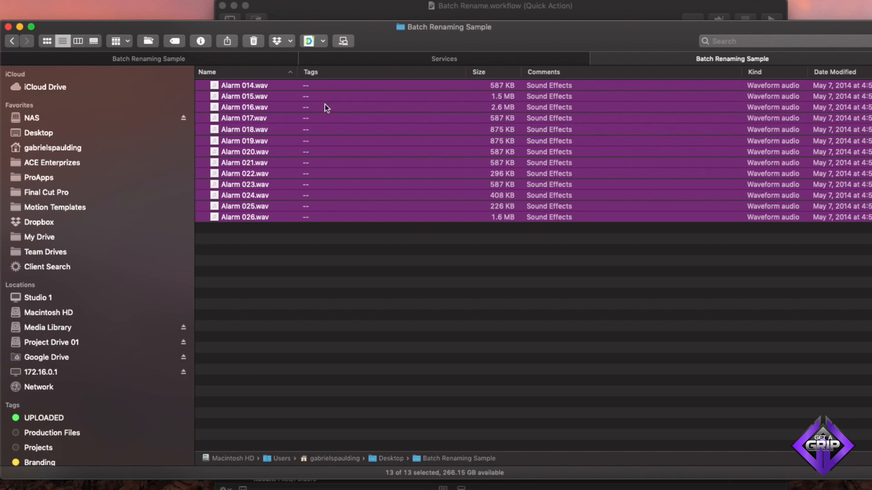
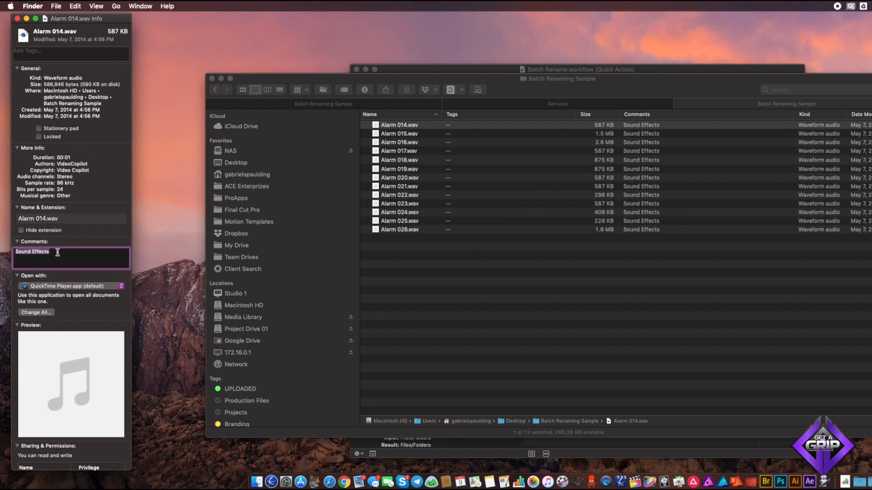
- Check the Spotlight comments of several renamed files in the Info window, then close it
{"action": "left_click", "coordinate": [402, 145]}
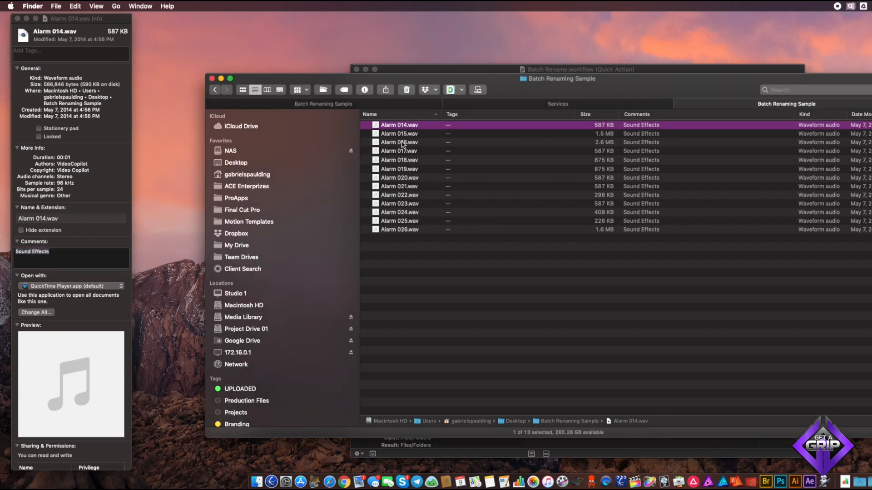
{"action": "left_click", "coordinate": [402, 145]}
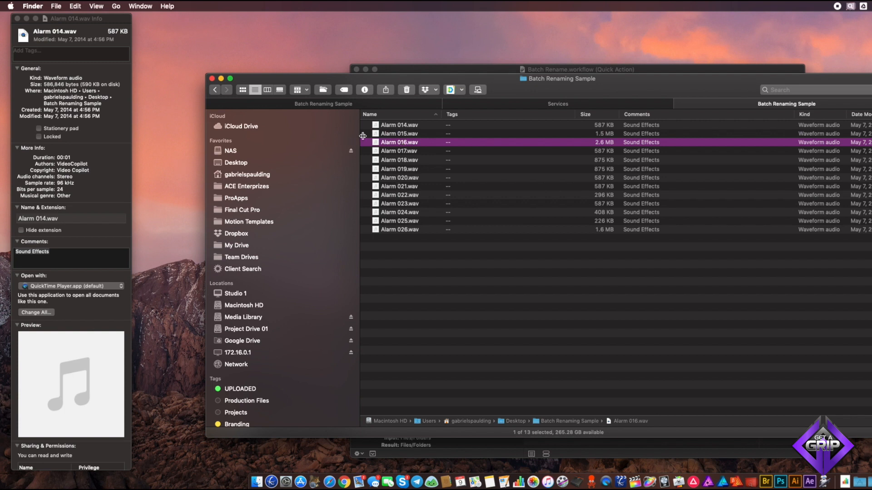
{"action": "left_click", "coordinate": [393, 126]}
{"action": "left_click", "coordinate": [402, 145]}
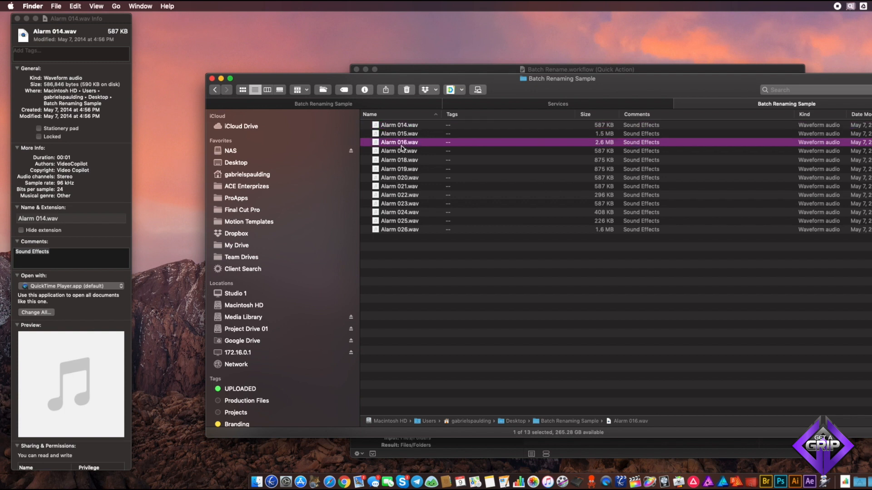
{"action": "left_click", "coordinate": [404, 170]}
{"action": "left_click", "coordinate": [17, 18]}
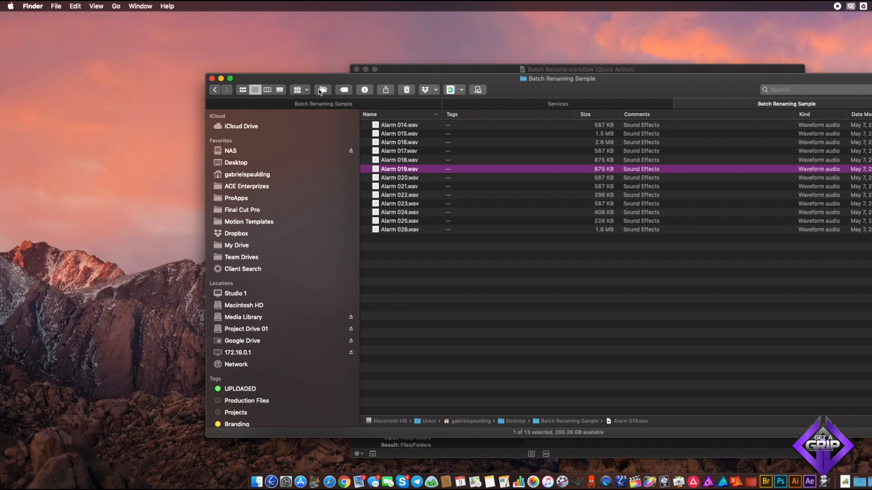
- Open an Info window and step through every file in the folder to review its comment, then close it
{"action": "left_click_drag", "start_coordinate": [502, 85], "coordinate": [516, 87]}
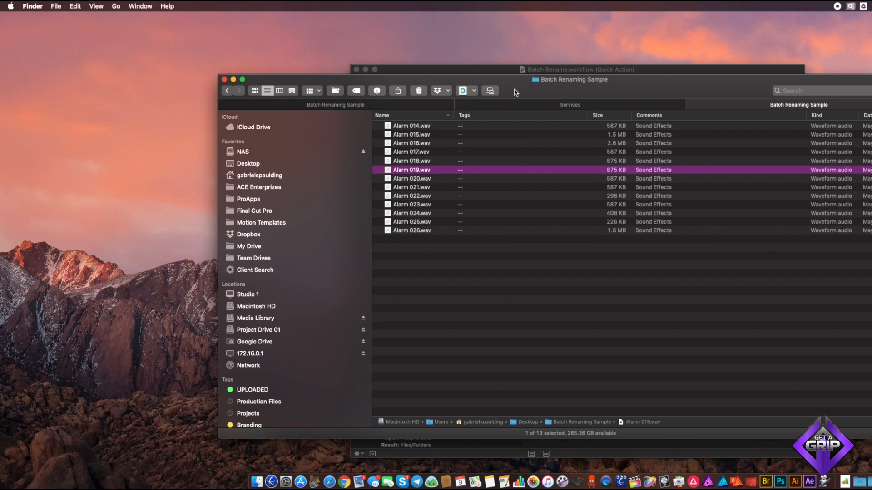
{"action": "key", "text": "super+n"}
{"action": "left_click_drag", "start_coordinate": [869, 51], "coordinate": [163, 54]}
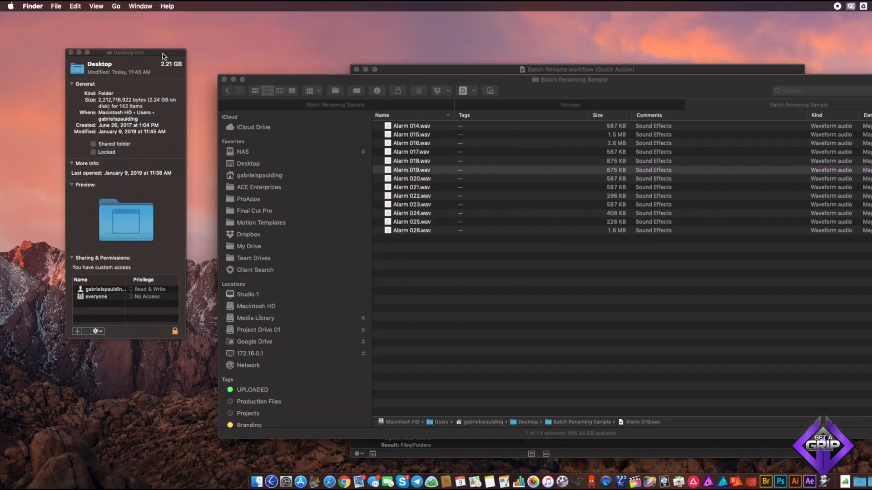
{"action": "left_click", "coordinate": [399, 152]}
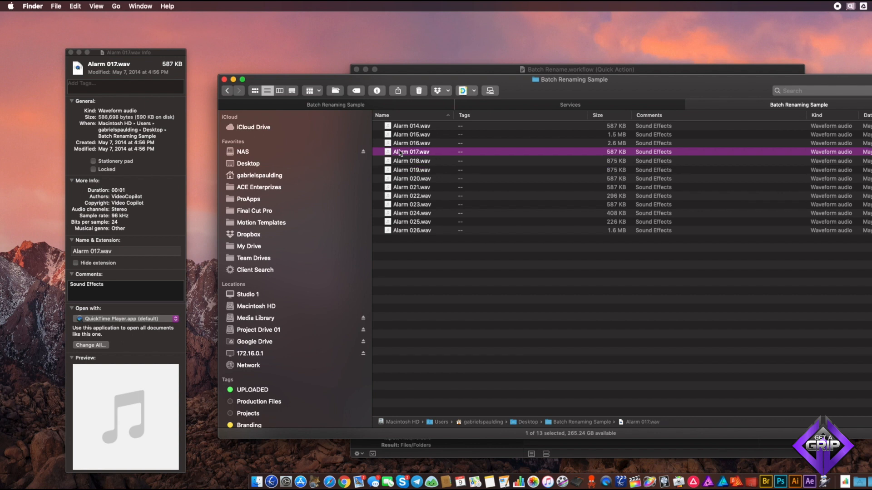
{"action": "key", "text": "Up"}
{"action": "key", "text": "Up"}
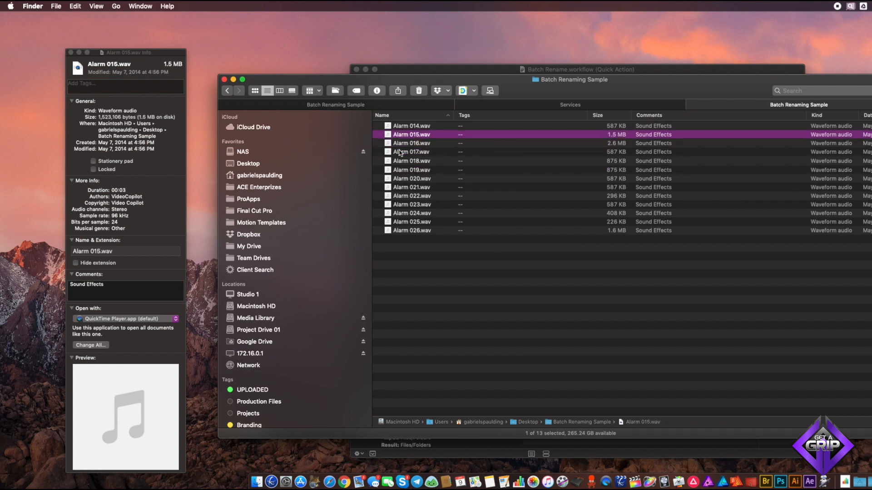
{"action": "key", "text": "Up"}
{"action": "key", "text": "Down"}
{"action": "key", "text": "Down"}
{"action": "key", "text": "Down"}
{"action": "key", "text": "Down"}
{"action": "key", "text": "Down"}
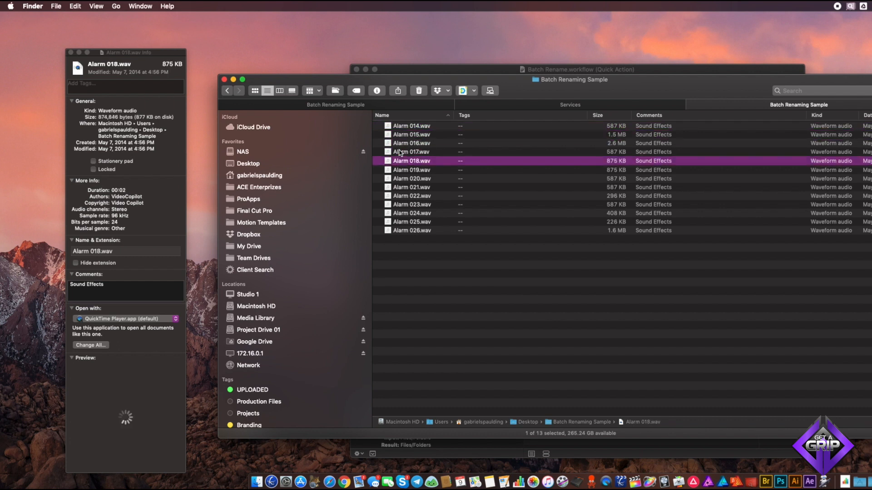
{"action": "key", "text": "Down"}
{"action": "key", "text": "Down"}
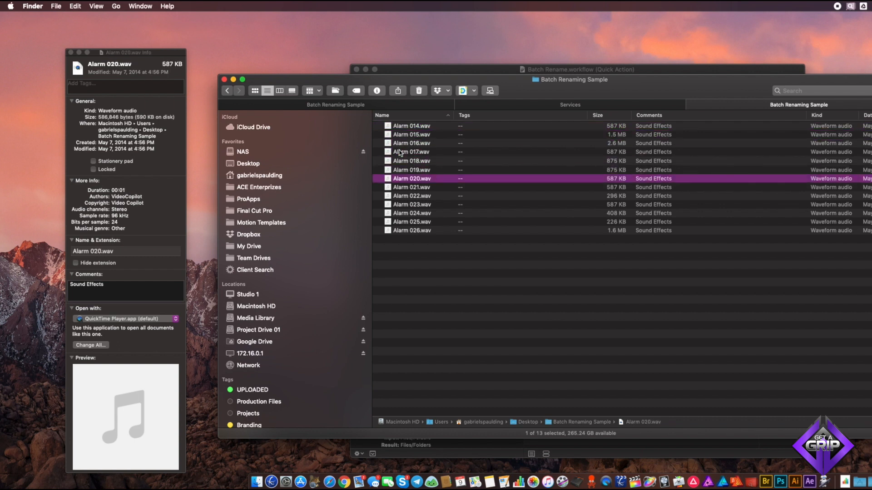
{"action": "key", "text": "Down"}
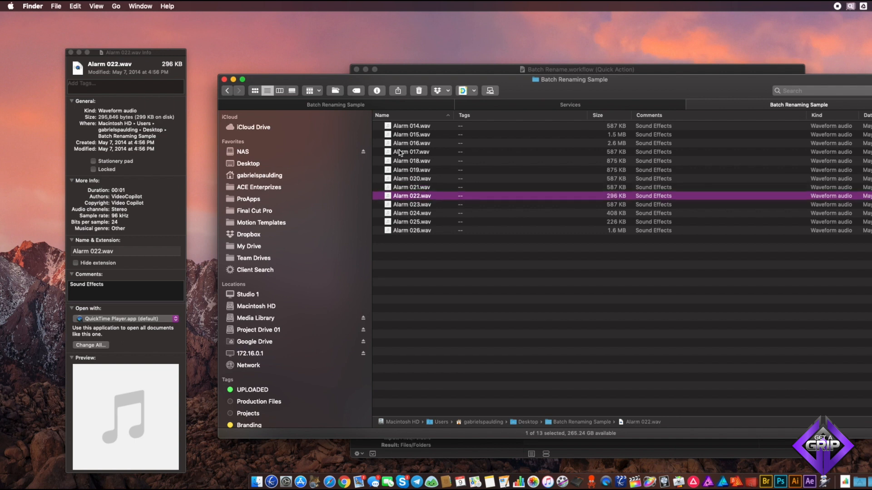
{"action": "key", "text": "Down"}
{"action": "key", "text": "Down"}
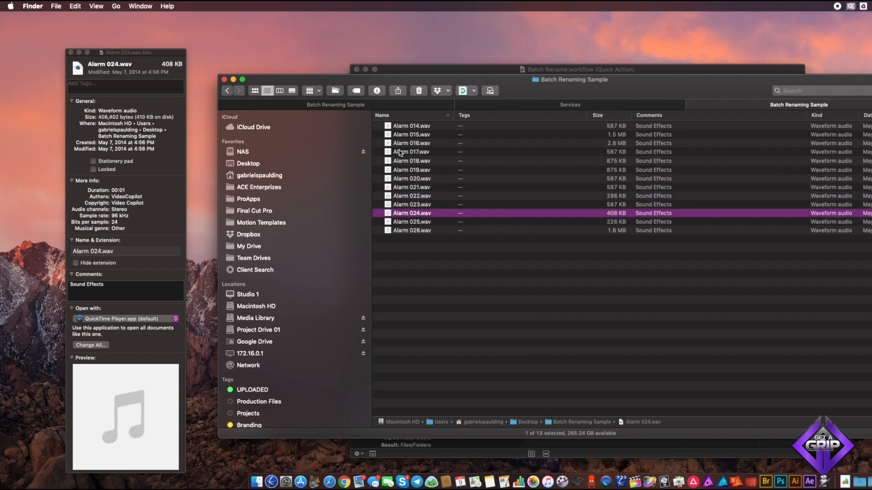
{"action": "left_click", "coordinate": [71, 53]}
- Create a new Finder tag named Temporary in Finder Preferences
{"action": "left_click", "coordinate": [520, 89]}
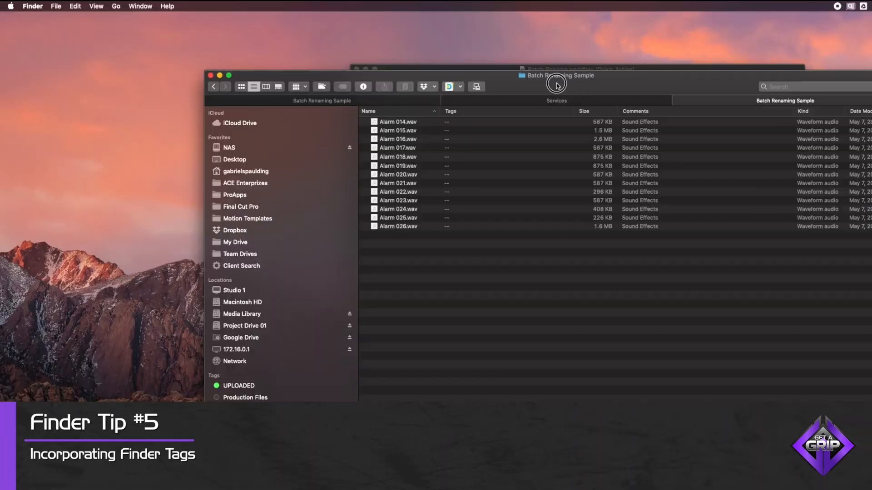
{"action": "left_click_drag", "start_coordinate": [556, 84], "coordinate": [555, 82]}
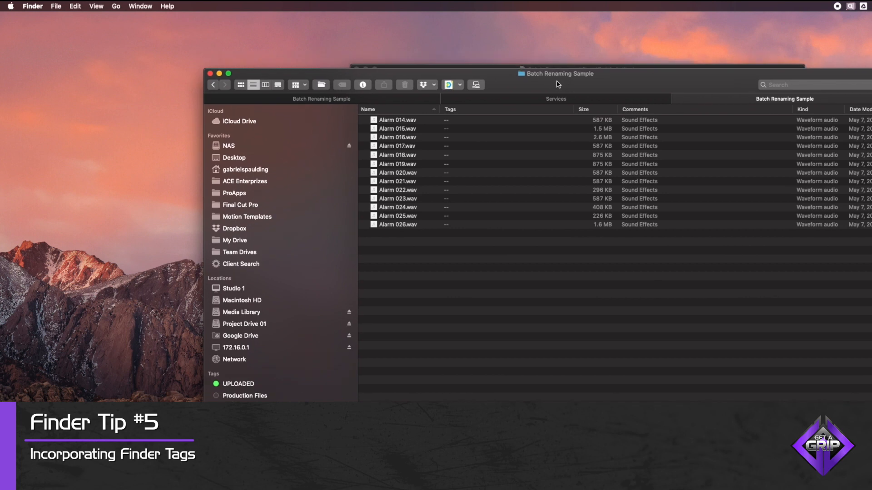
{"action": "left_click_drag", "start_coordinate": [557, 82], "coordinate": [551, 26]}
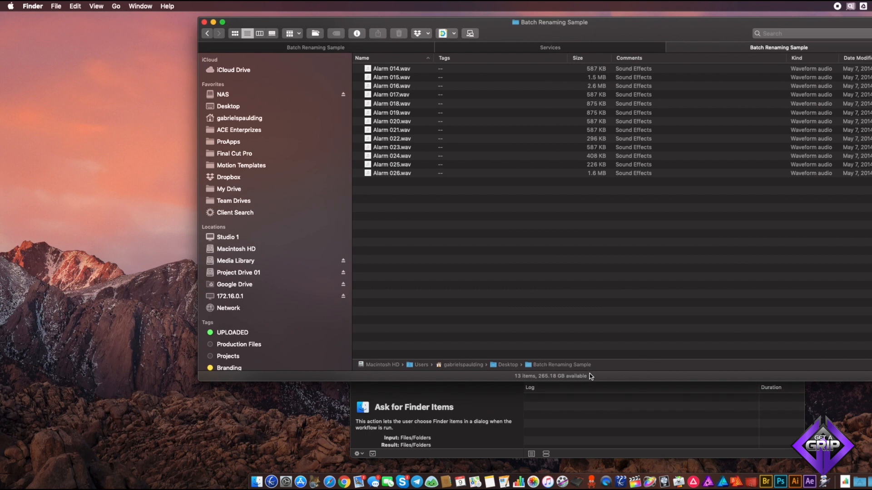
{"action": "left_click_drag", "start_coordinate": [591, 381], "coordinate": [596, 468]}
{"action": "left_click_drag", "start_coordinate": [496, 29], "coordinate": [501, 31]}
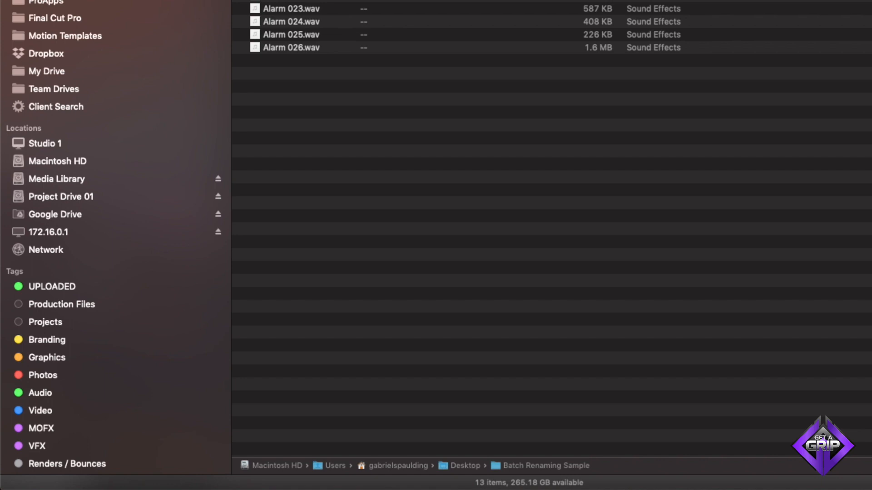
{"action": "scroll", "coordinate": [119, 288], "scroll_direction": "down", "scroll_amount": 5}
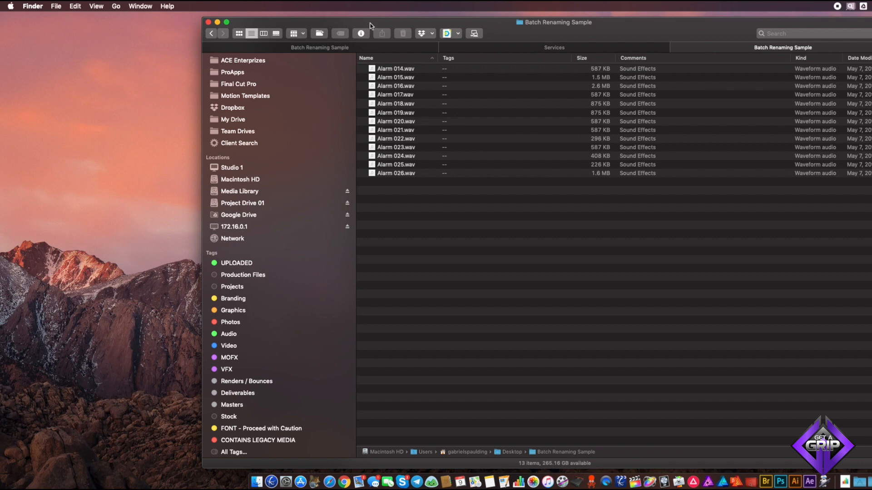
{"action": "left_click", "coordinate": [43, 6]}
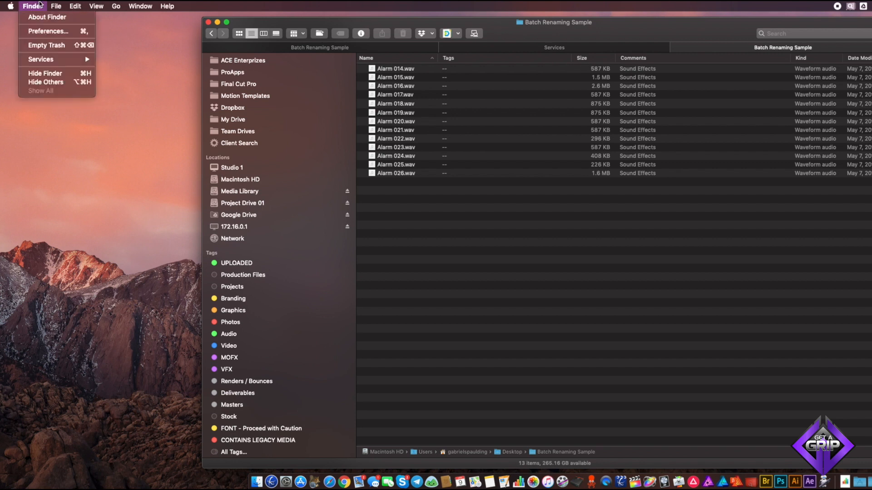
{"action": "left_click", "coordinate": [48, 31]}
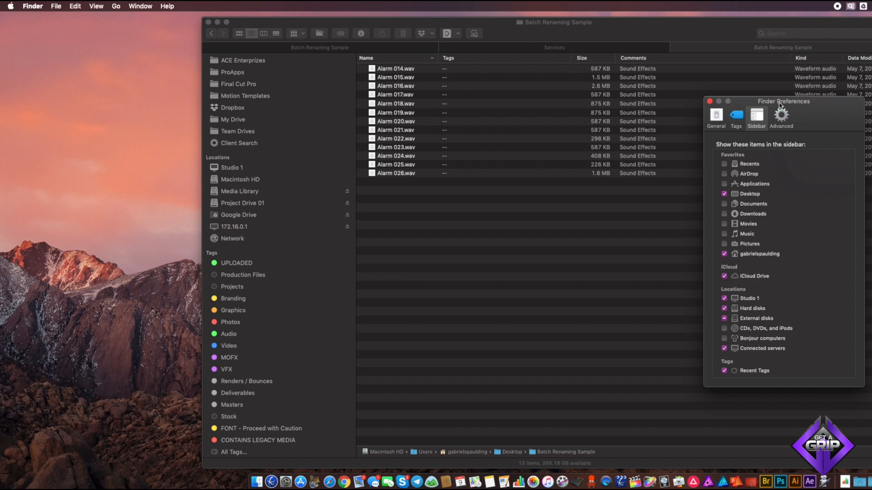
{"action": "left_click_drag", "start_coordinate": [779, 106], "coordinate": [417, 100]}
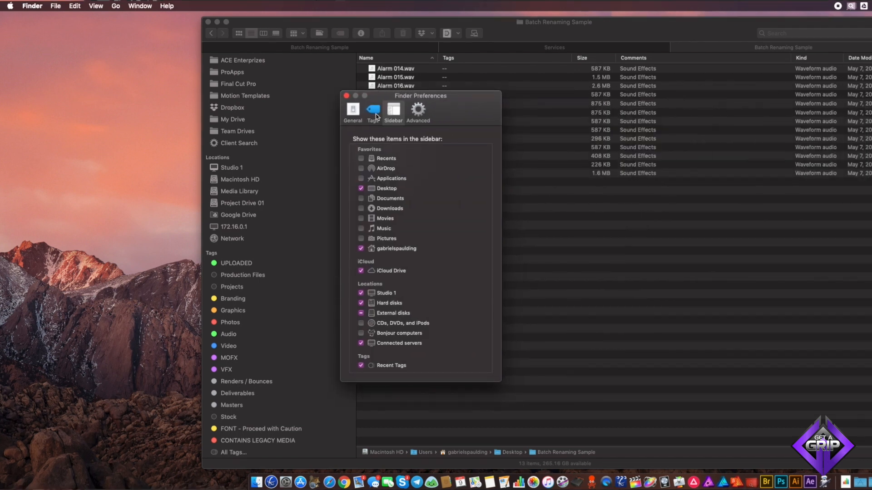
{"action": "left_click", "coordinate": [375, 114]}
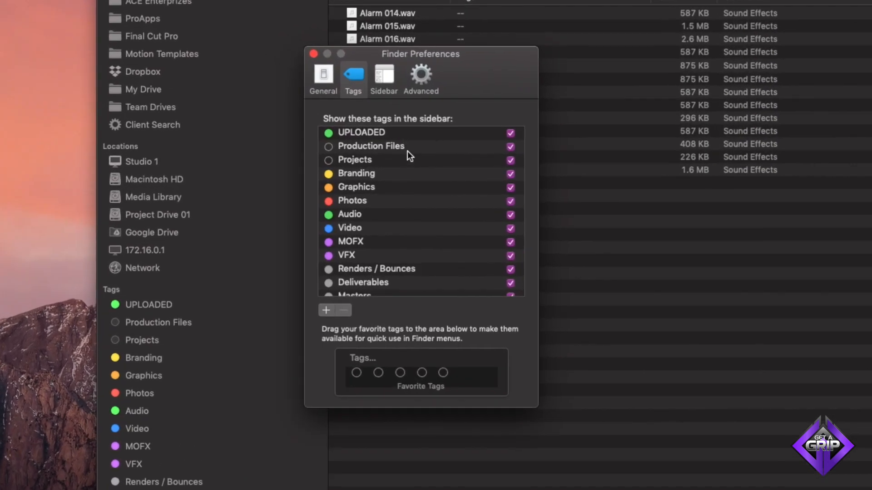
{"action": "scroll", "coordinate": [407, 153], "scroll_direction": "down", "scroll_amount": 15}
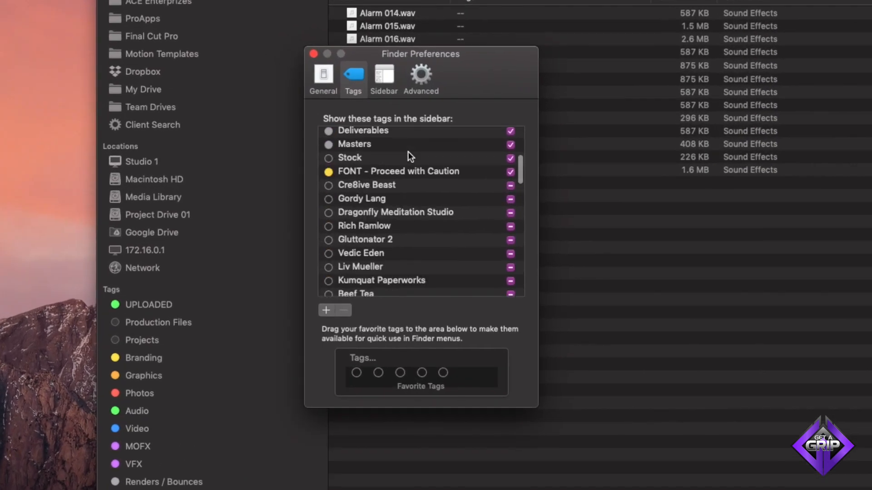
{"action": "scroll", "coordinate": [408, 151], "scroll_direction": "up", "scroll_amount": 15}
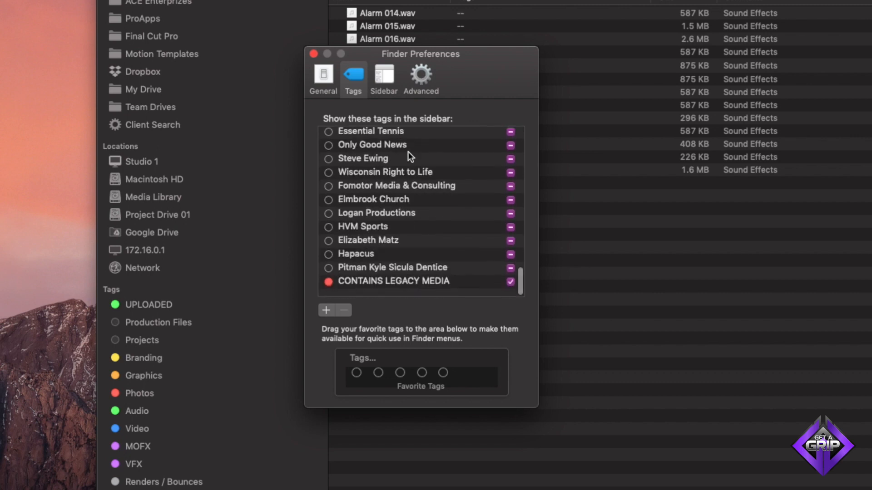
{"action": "left_click", "coordinate": [323, 313]}
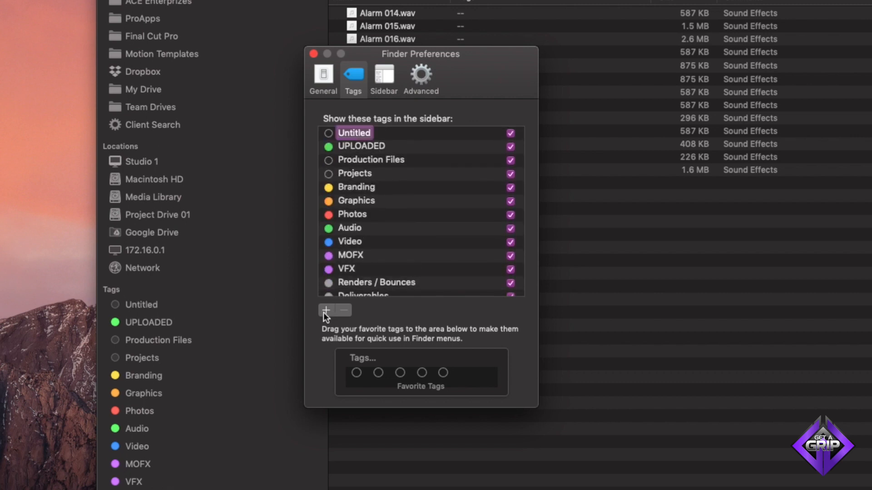
{"action": "type", "text": "Temporary"}
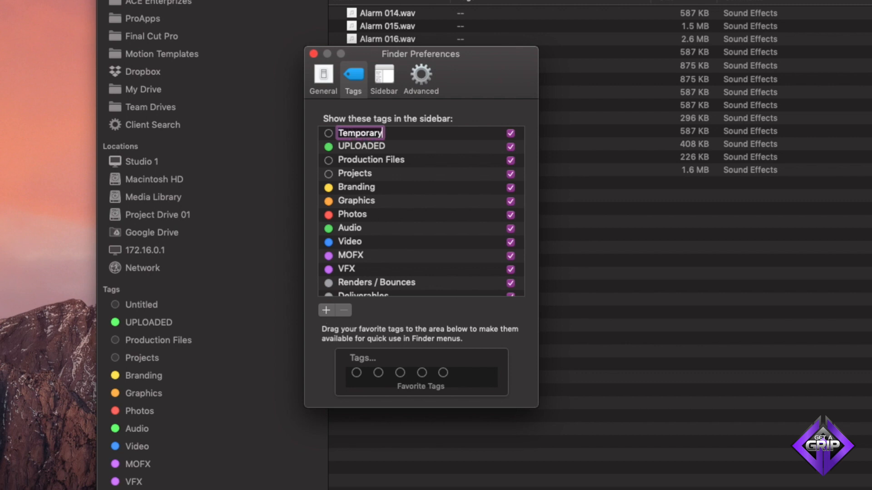
{"action": "key", "text": "Return"}
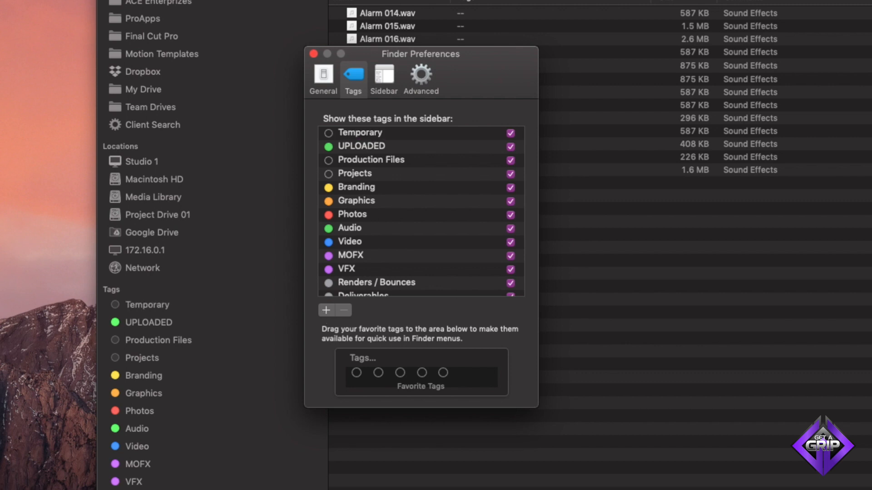
- Set the Temporary tag's color to Blue and close Finder Preferences
{"action": "mouse_move", "coordinate": [331, 132]}
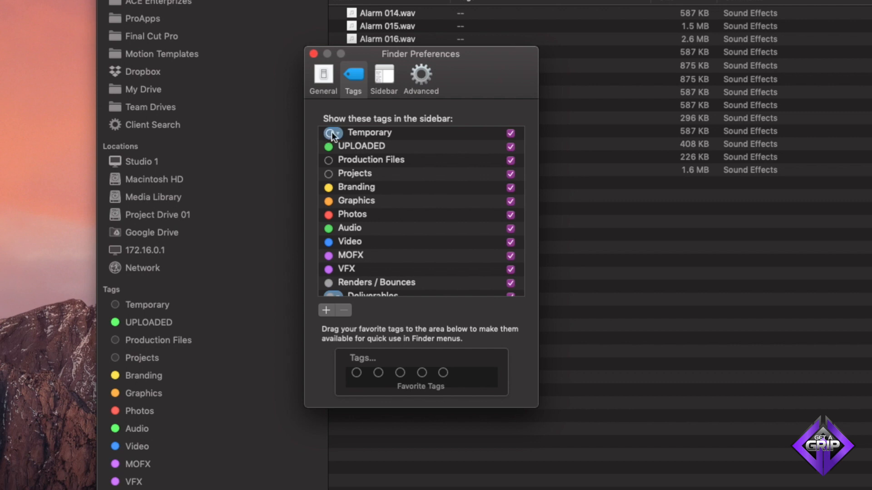
{"action": "right_click", "coordinate": [364, 132]}
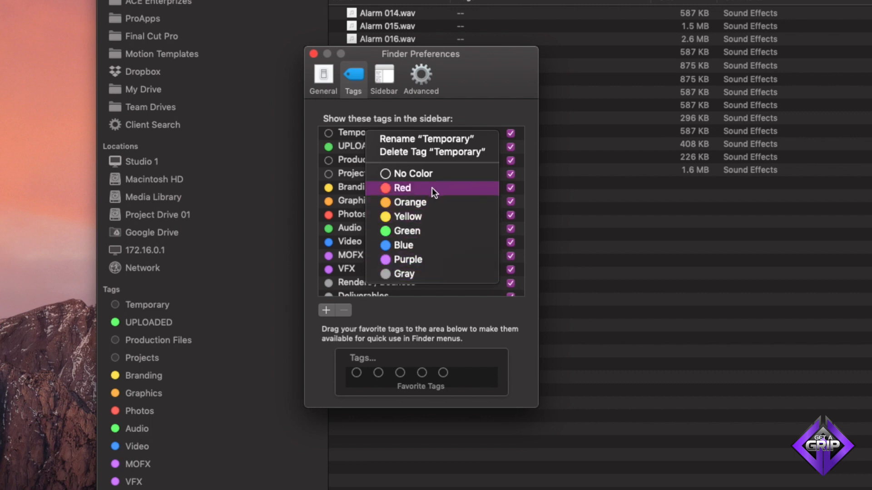
{"action": "left_click", "coordinate": [425, 245]}
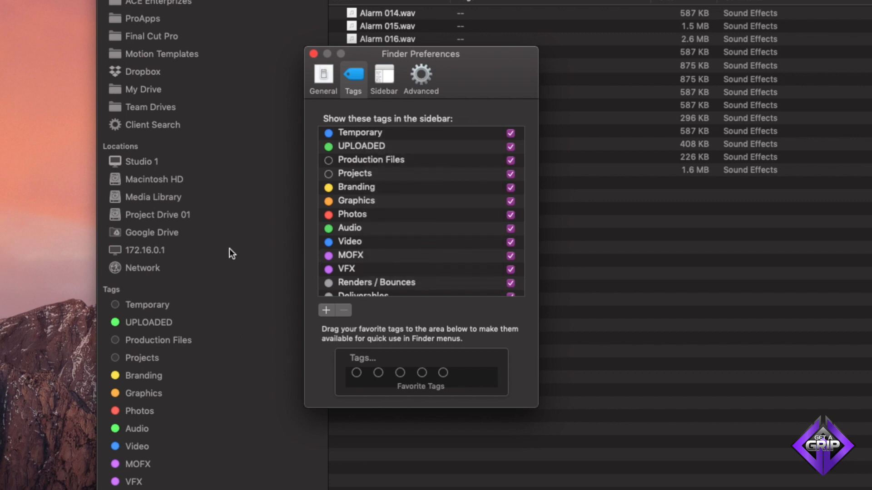
{"action": "left_click", "coordinate": [313, 54]}
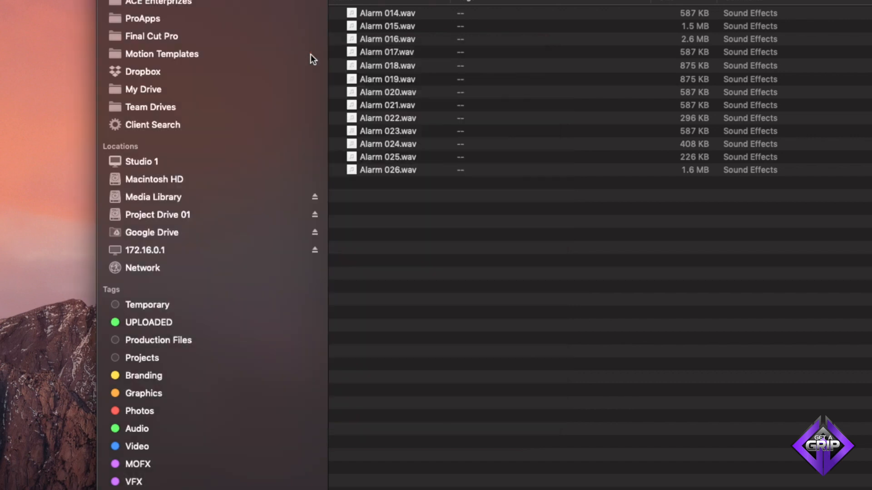
- Show the items tagged Temporary from the sidebar
{"action": "left_click", "coordinate": [221, 233]}
{"action": "left_click", "coordinate": [173, 320]}
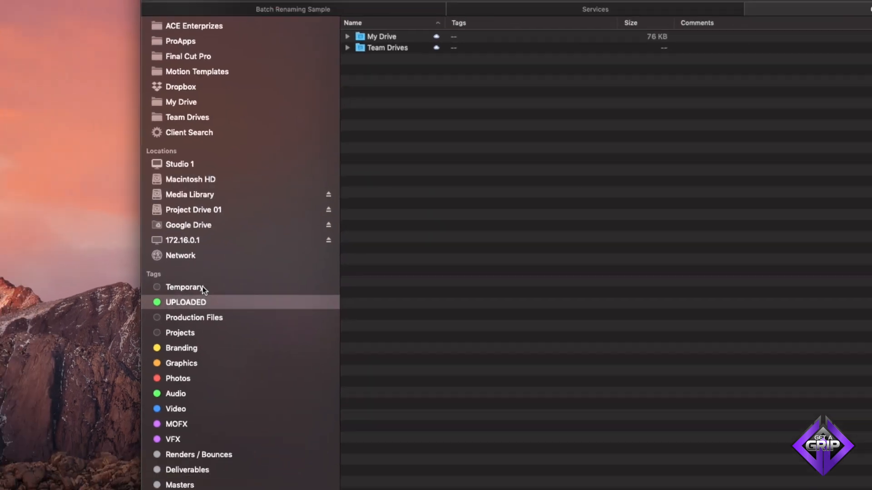
{"action": "left_click", "coordinate": [203, 289]}
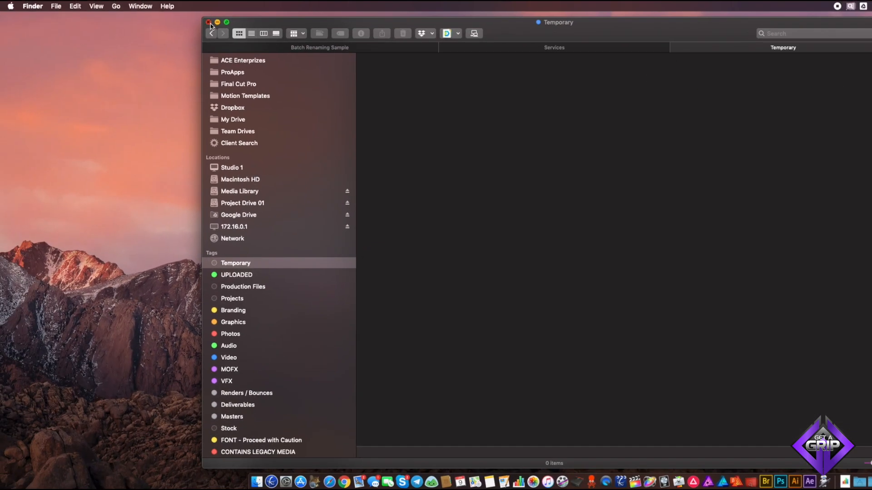
{"action": "left_click", "coordinate": [210, 23]}
{"action": "left_click", "coordinate": [264, 481]}
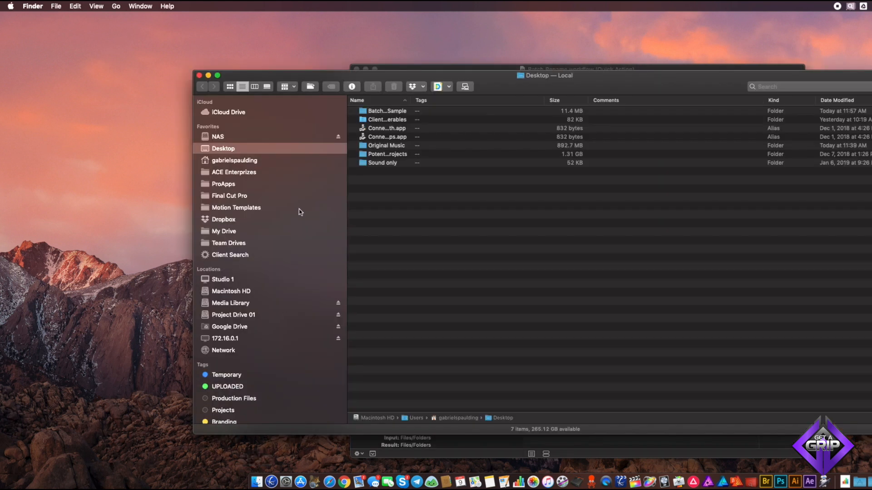
{"action": "left_click", "coordinate": [257, 375]}
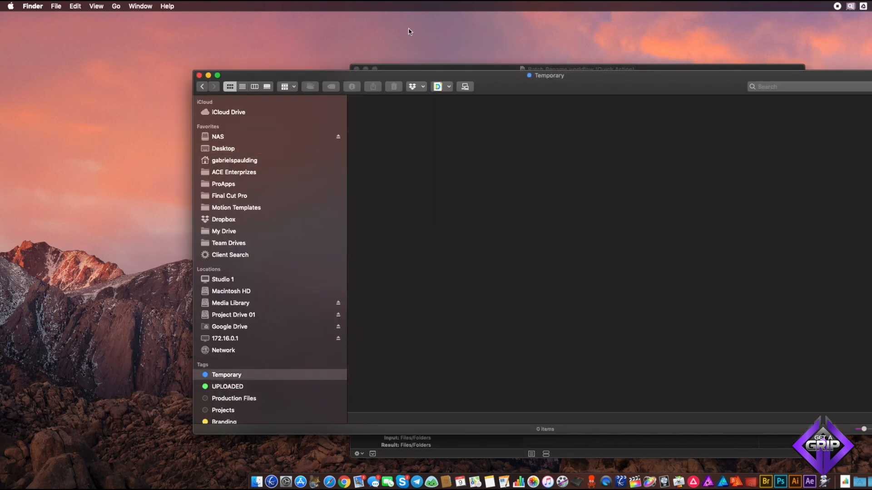
- Open the Batch Renaming Sample folder on the Desktop
{"action": "left_click_drag", "start_coordinate": [486, 76], "coordinate": [462, 41]}
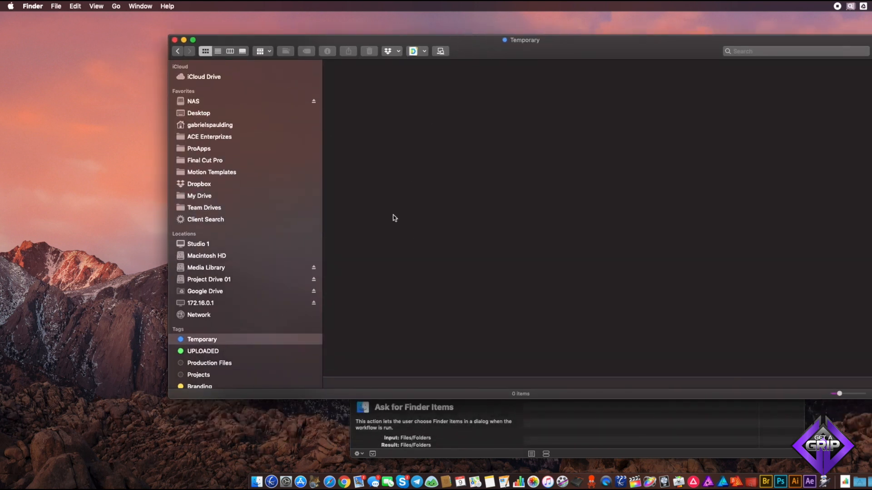
{"action": "left_click", "coordinate": [198, 113]}
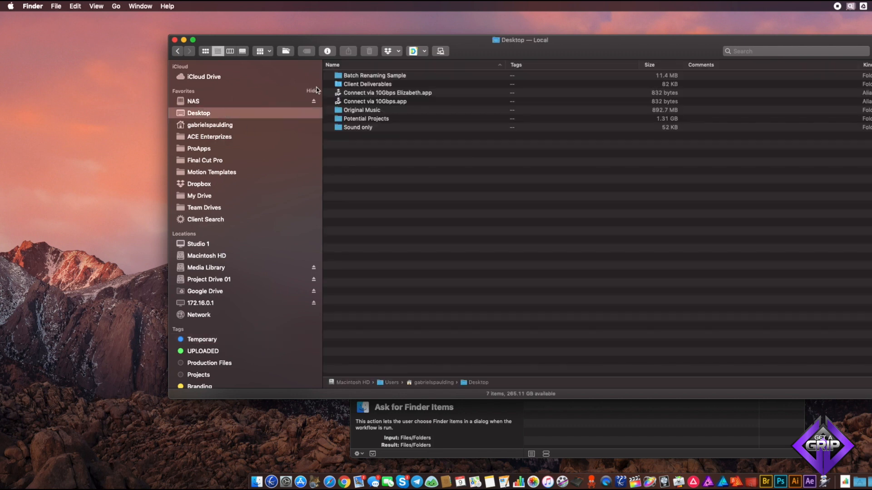
{"action": "left_click", "coordinate": [371, 77]}
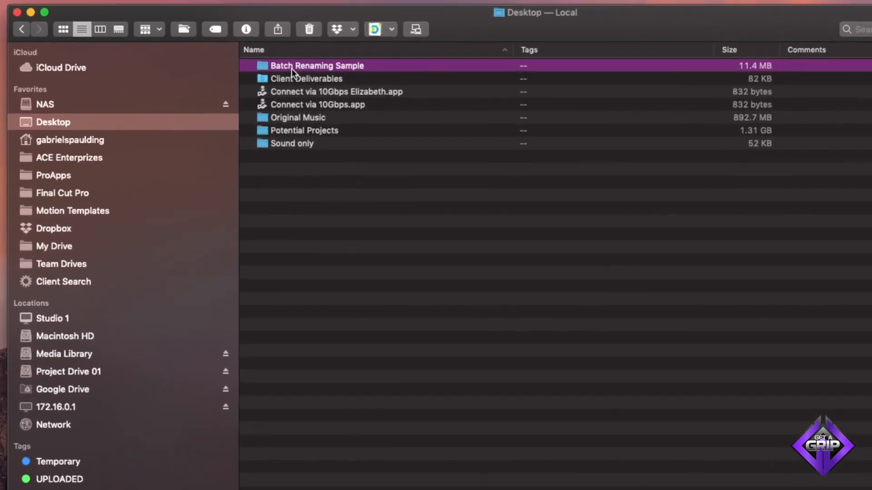
{"action": "double_click", "coordinate": [358, 77]}
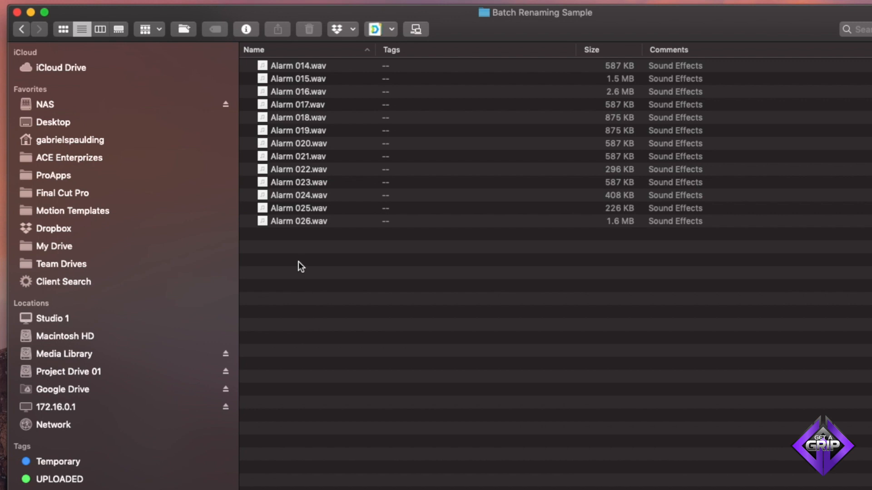
- Select all 13 audio files and tag them Temporary by dropping them onto the Temporary tag in the sidebar
{"action": "left_click_drag", "start_coordinate": [301, 266], "coordinate": [298, 68]}
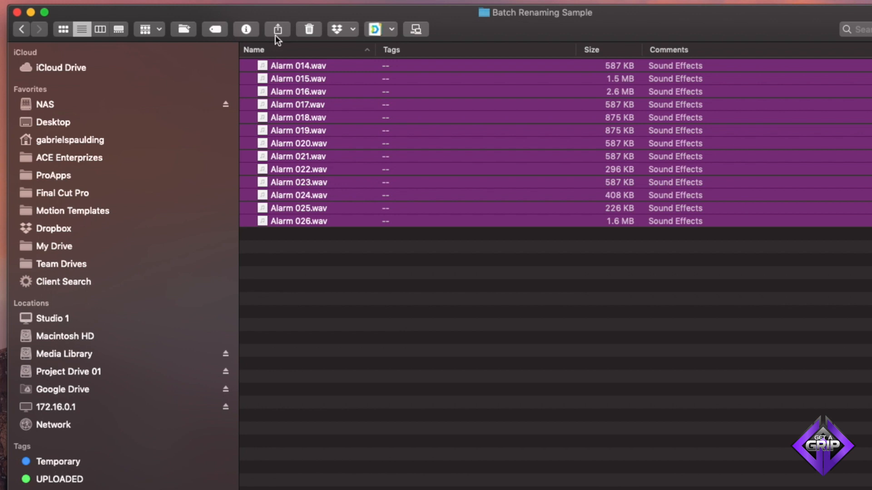
{"action": "right_click", "coordinate": [262, 64]}
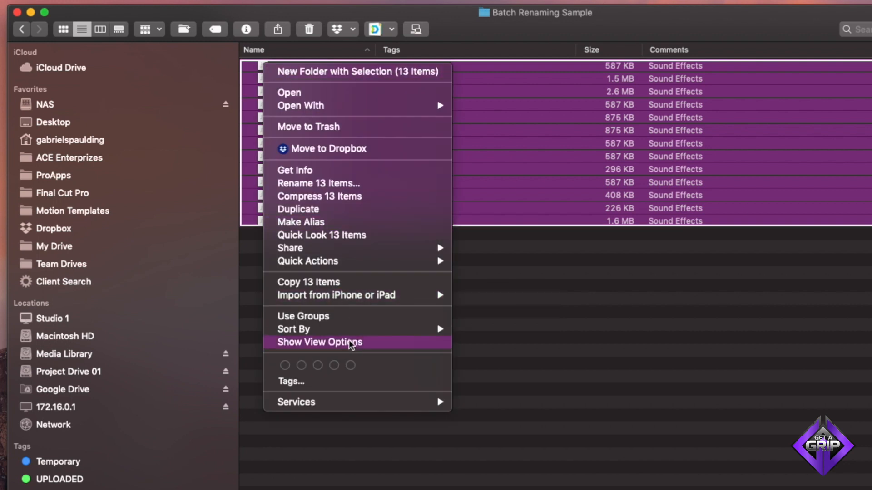
{"action": "mouse_move", "coordinate": [362, 335]}
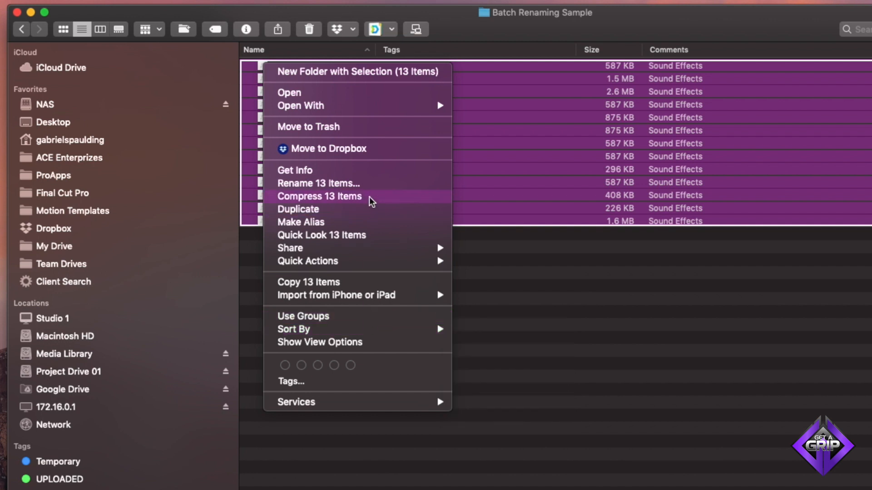
{"action": "left_click", "coordinate": [355, 383]}
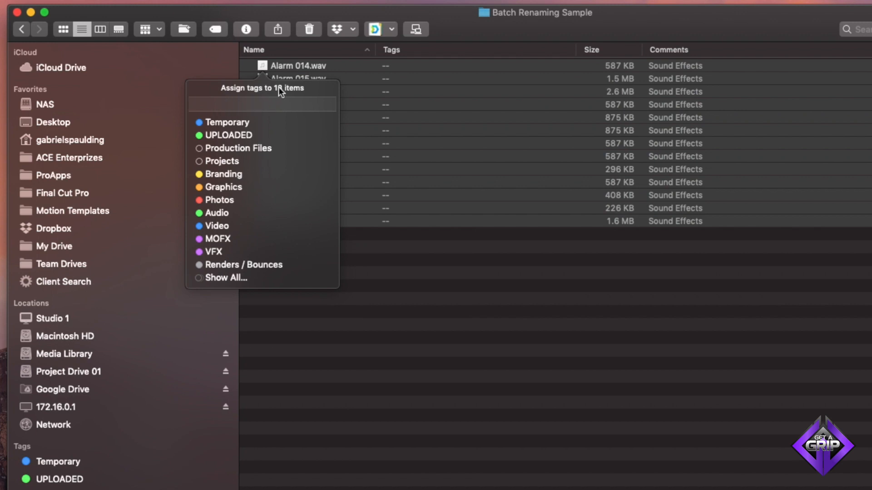
{"action": "left_click", "coordinate": [443, 24]}
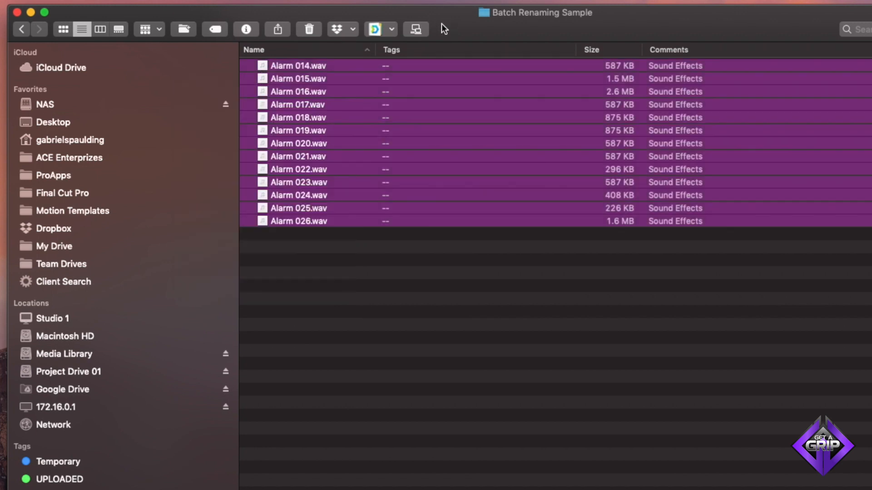
{"action": "left_click", "coordinate": [215, 30]}
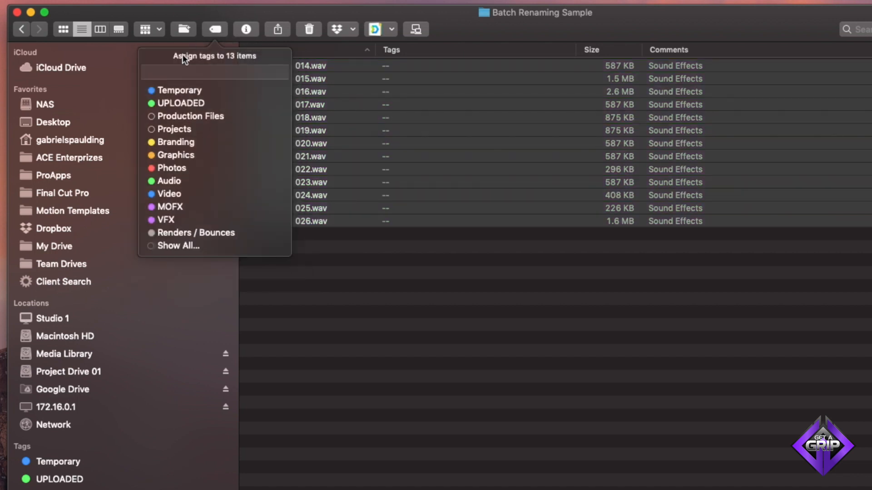
{"action": "left_click", "coordinate": [449, 28]}
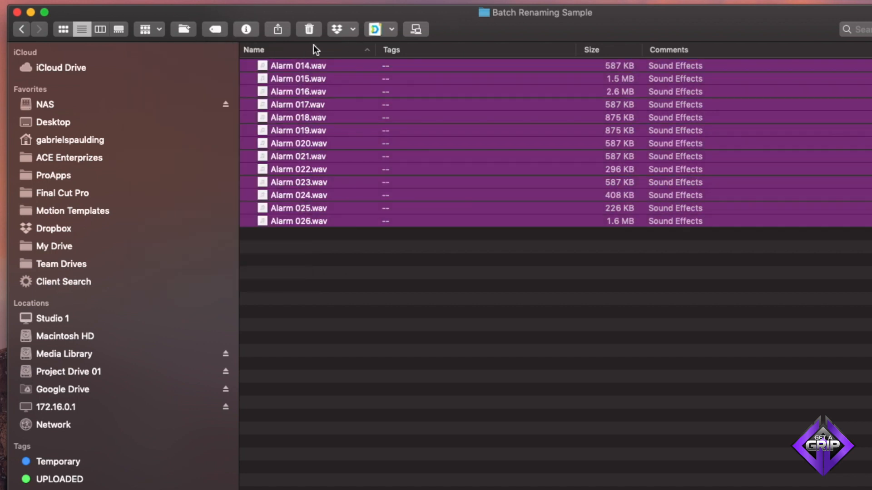
{"action": "scroll", "coordinate": [139, 381], "scroll_direction": "down", "scroll_amount": 5}
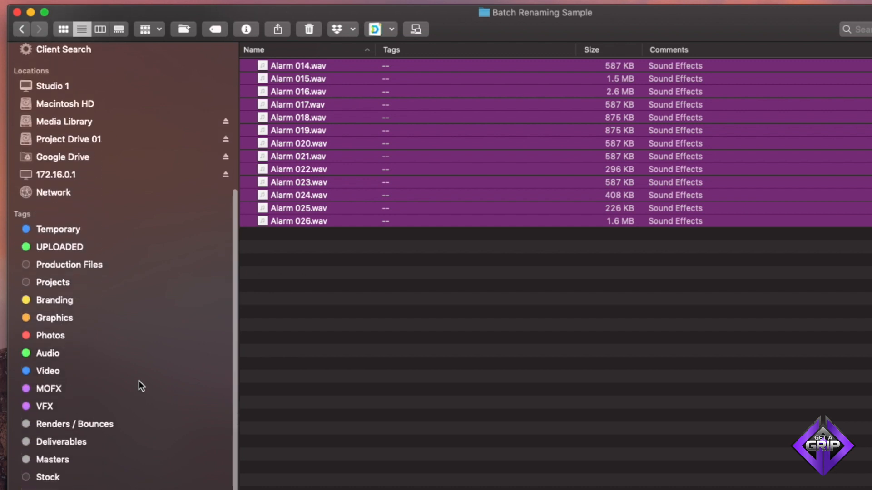
{"action": "left_click_drag", "start_coordinate": [303, 325], "coordinate": [106, 227]}
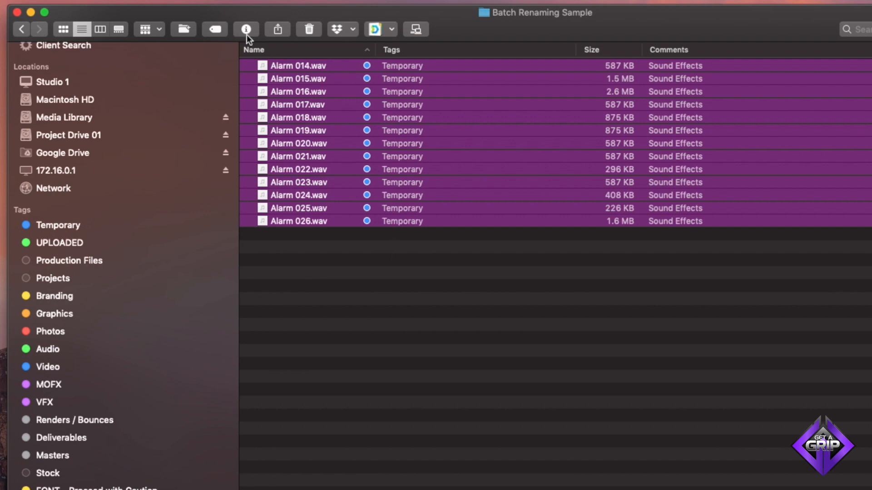
- Remove the Temporary tag from the selected files
{"action": "left_click", "coordinate": [212, 29]}
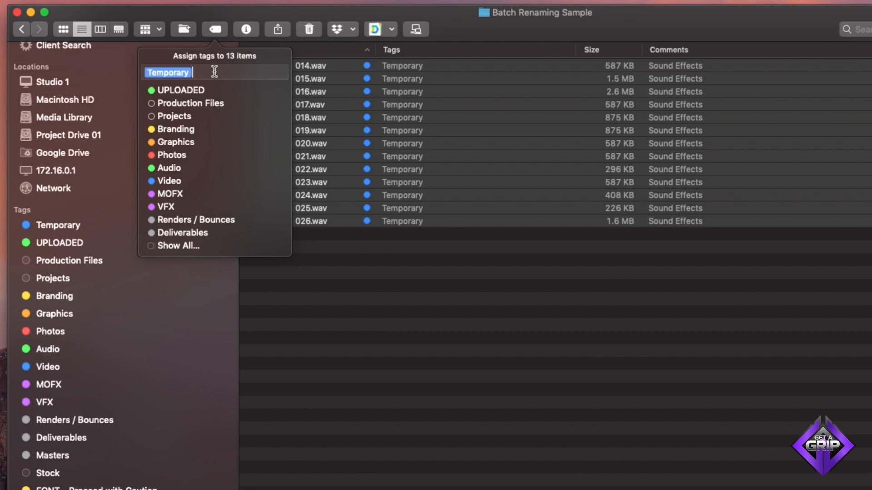
{"action": "key", "text": "BackSpace"}
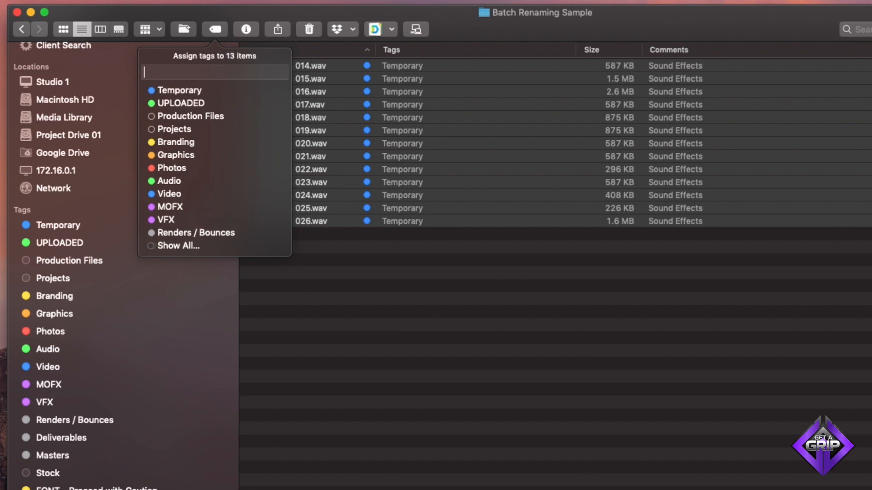
{"action": "key", "text": "Return"}
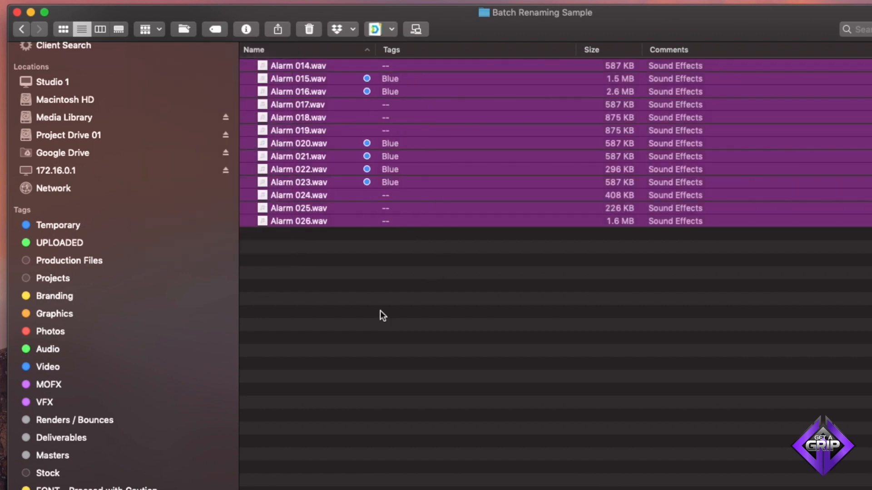
- Reselect all the audio files and clear their remaining color tags
{"action": "left_click", "coordinate": [365, 309]}
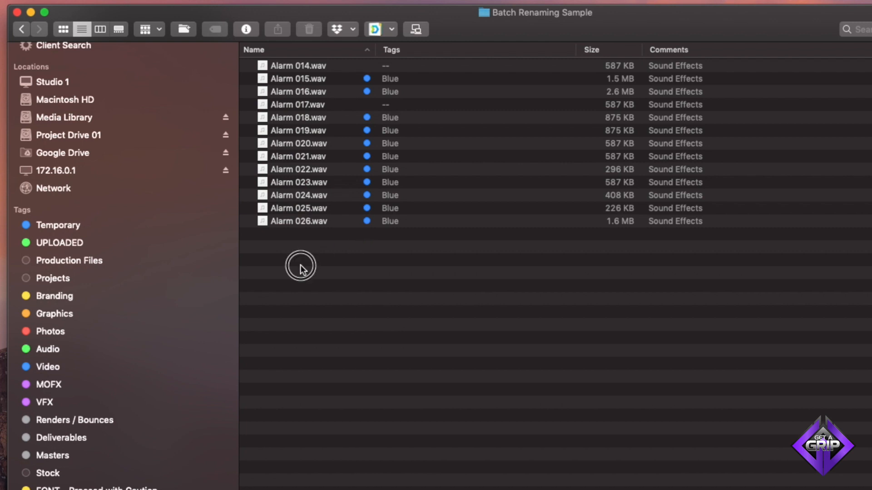
{"action": "left_click_drag", "start_coordinate": [301, 268], "coordinate": [303, 46]}
{"action": "left_click", "coordinate": [216, 27]}
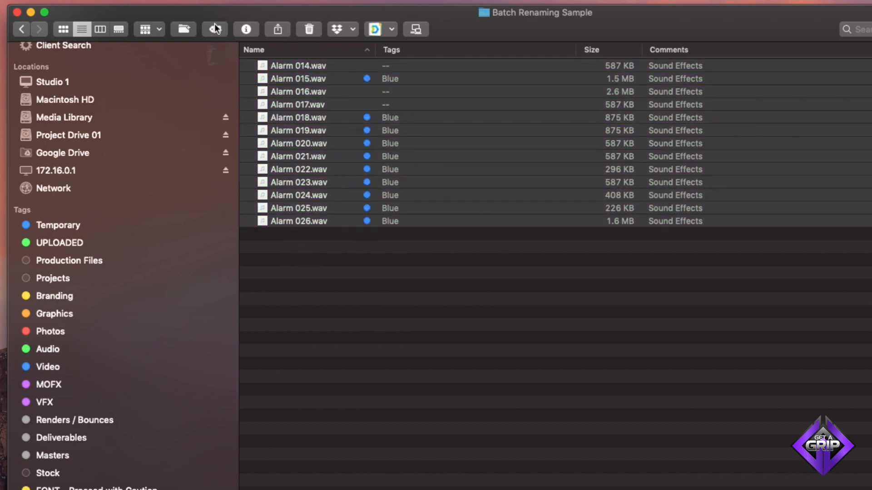
{"action": "left_click", "coordinate": [215, 27]}
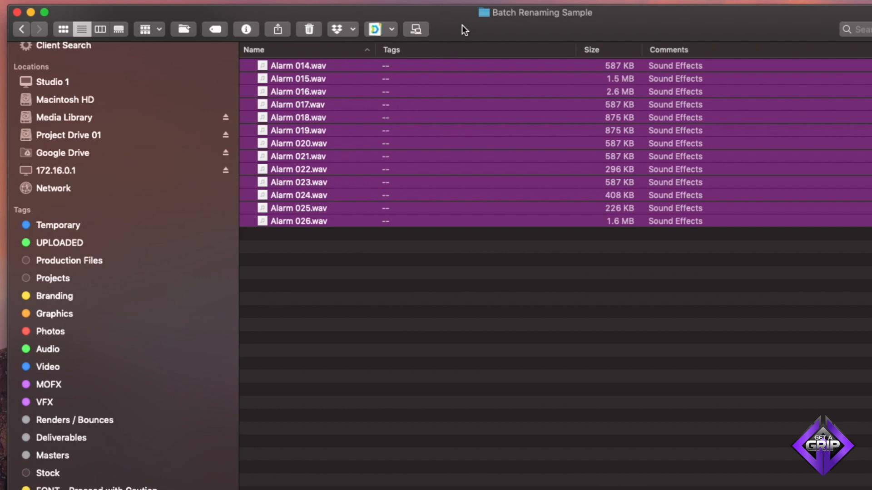
- Delete the Temporary tag in Finder Preferences and close the preferences window
{"action": "key", "text": "super+comma"}
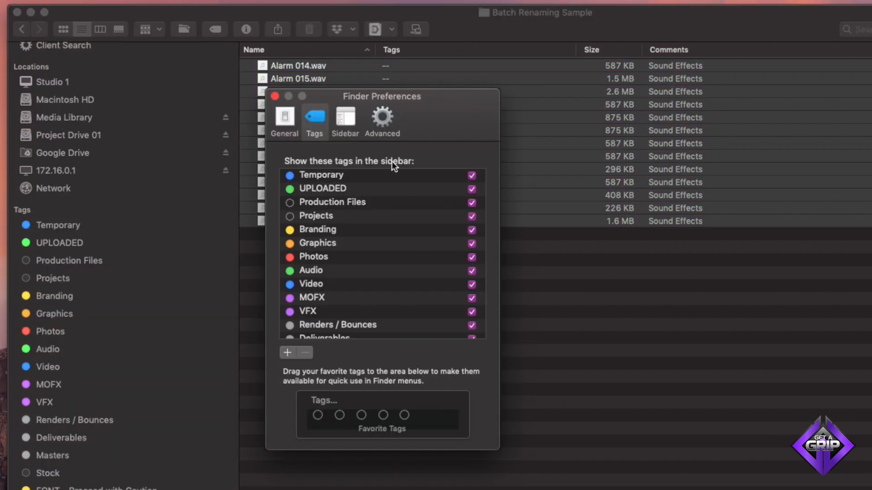
{"action": "left_click", "coordinate": [366, 177]}
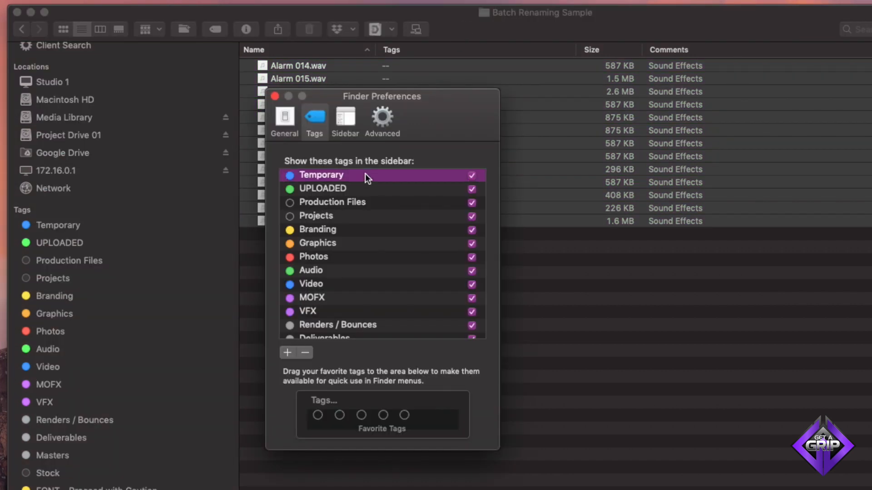
{"action": "left_click", "coordinate": [304, 352]}
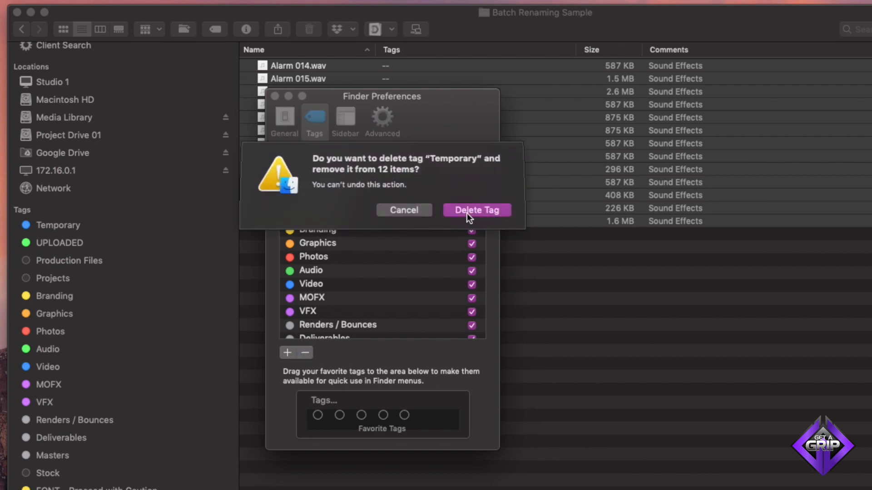
{"action": "left_click", "coordinate": [467, 210]}
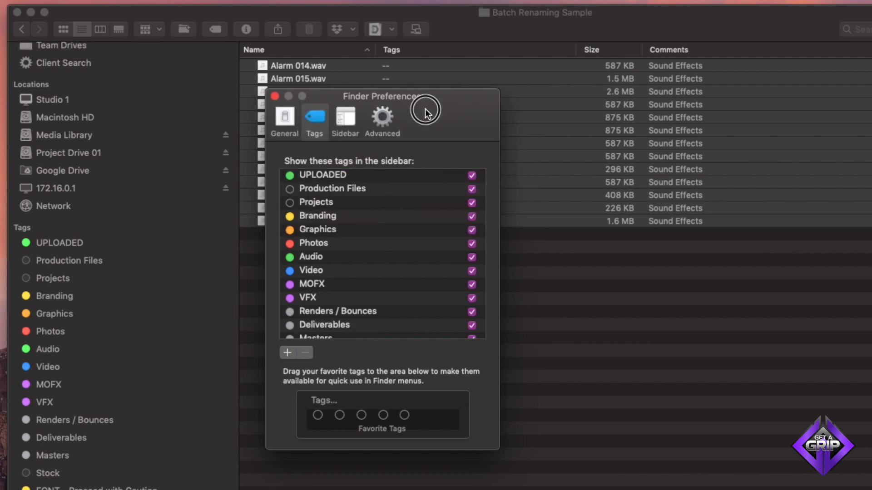
{"action": "left_click_drag", "start_coordinate": [425, 110], "coordinate": [432, 99]}
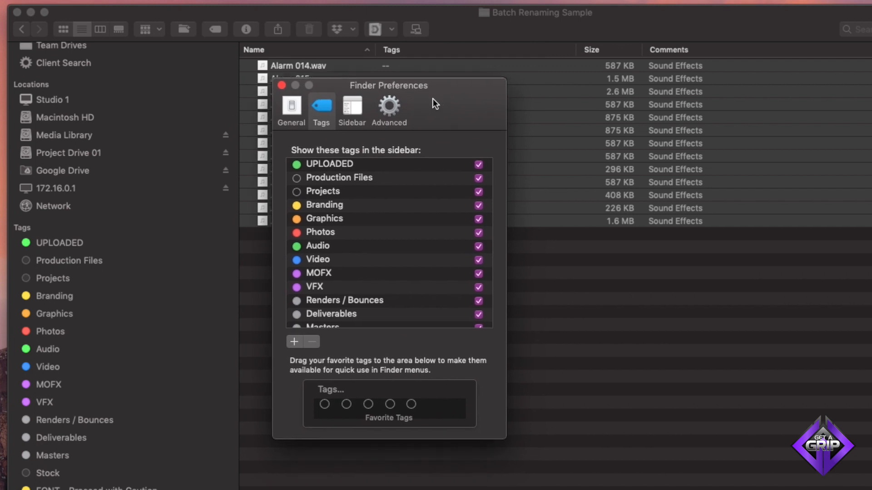
{"action": "left_click", "coordinate": [281, 84]}
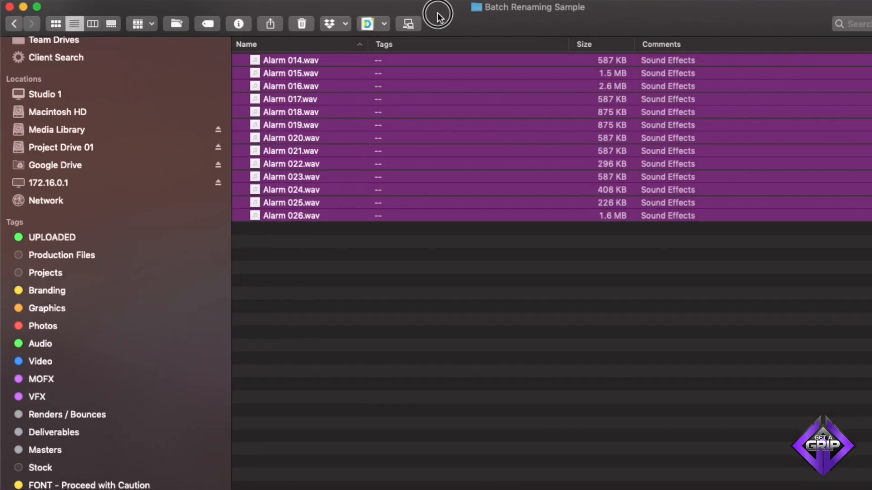
- Browse the [CP Code] Client - Project folders on Project Drive 01 to examine their color tags
{"action": "left_click", "coordinate": [96, 148]}
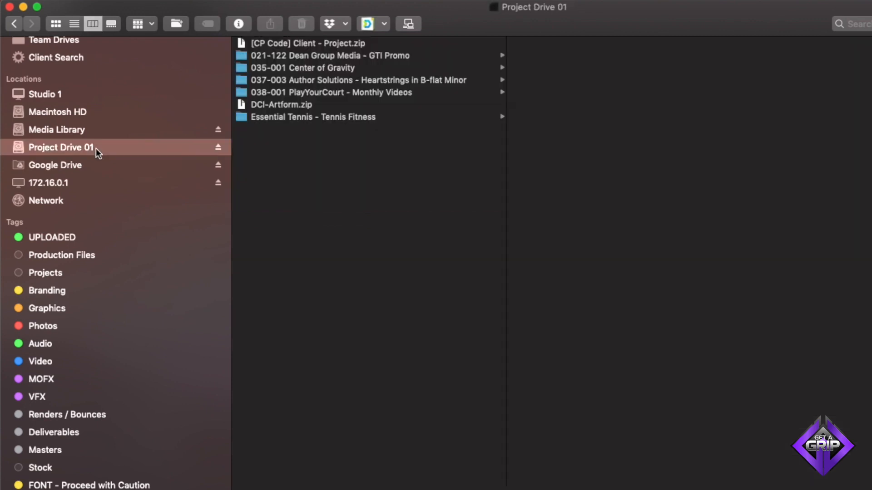
{"action": "double_click", "coordinate": [278, 43]}
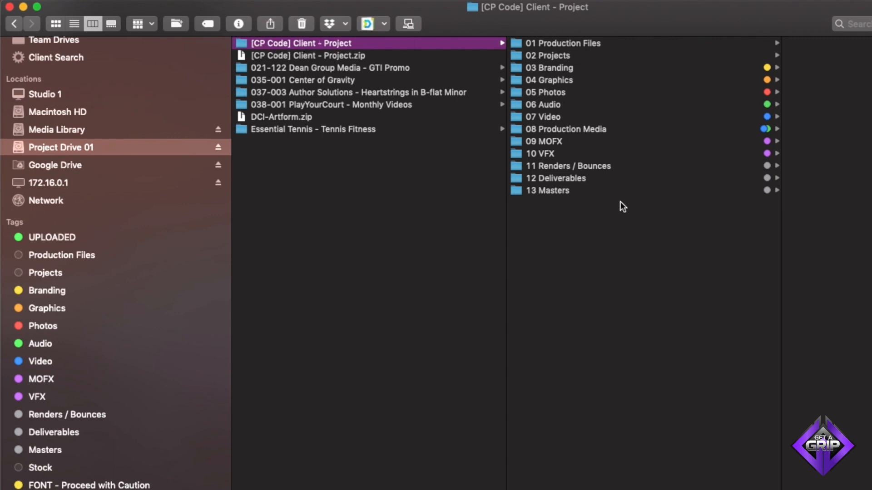
{"action": "left_click", "coordinate": [613, 44]}
{"action": "left_click", "coordinate": [602, 55]}
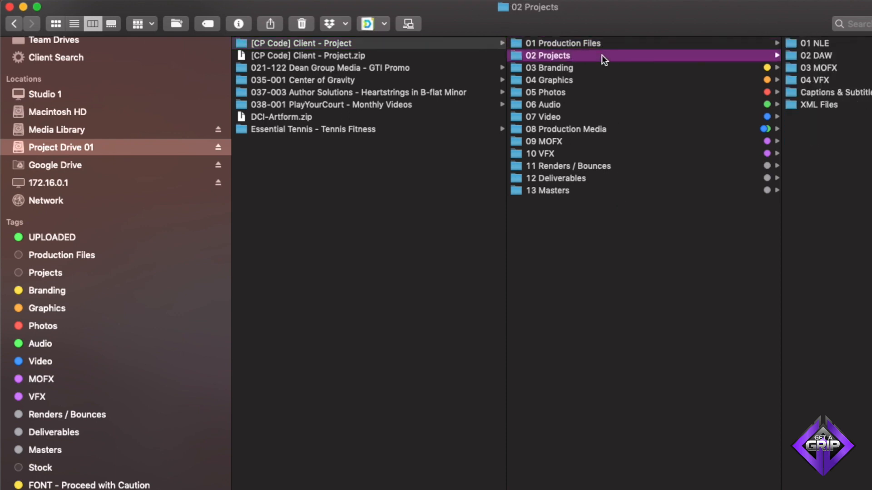
{"action": "left_click", "coordinate": [620, 70]}
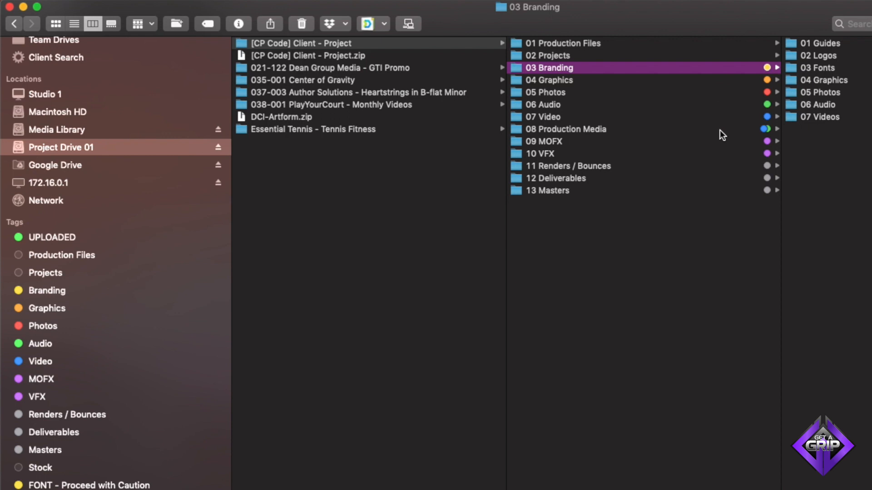
{"action": "left_click", "coordinate": [630, 105]}
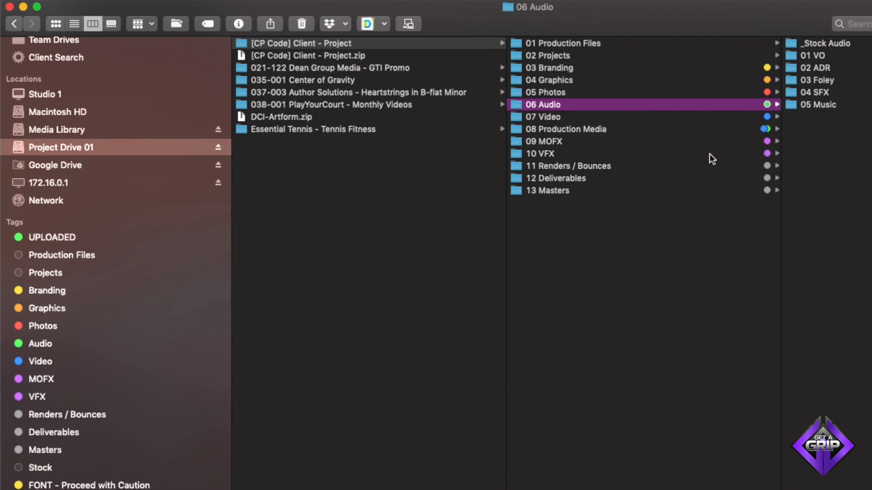
- Show the items tagged Audio and browse the tagged 08 Production Media and 06 Audio folders
{"action": "left_click", "coordinate": [80, 344]}
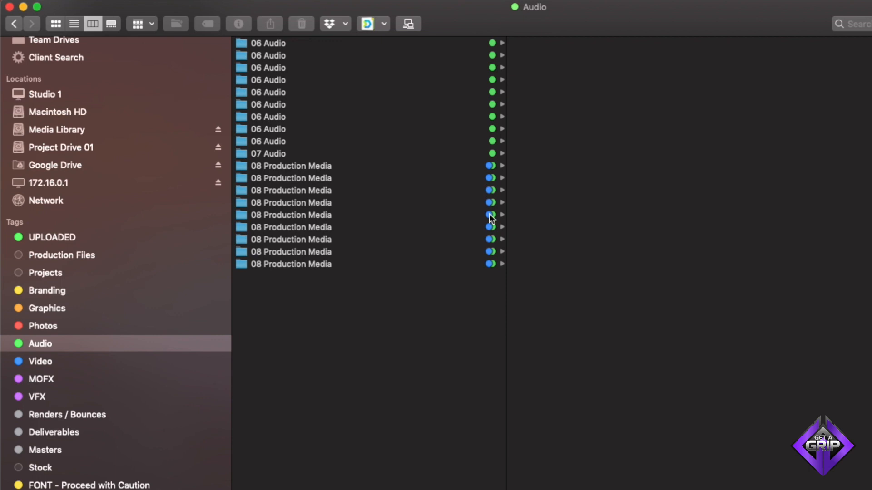
{"action": "left_click", "coordinate": [323, 168]}
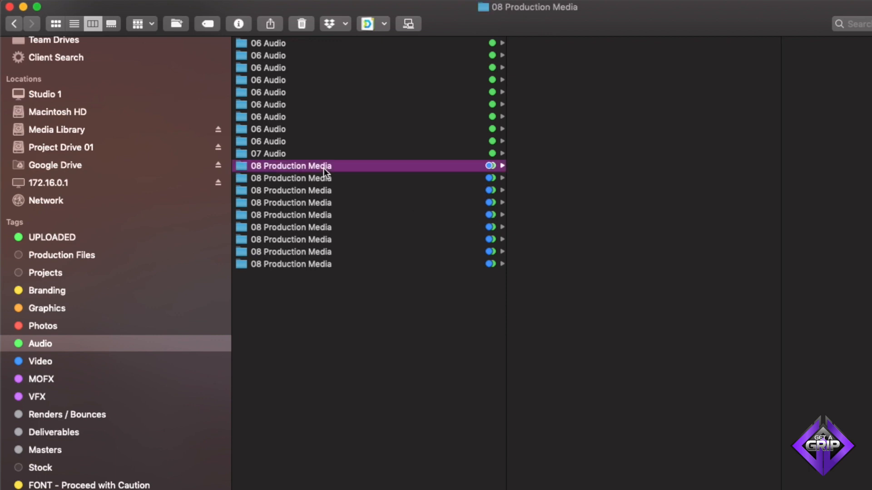
{"action": "left_click", "coordinate": [443, 177]}
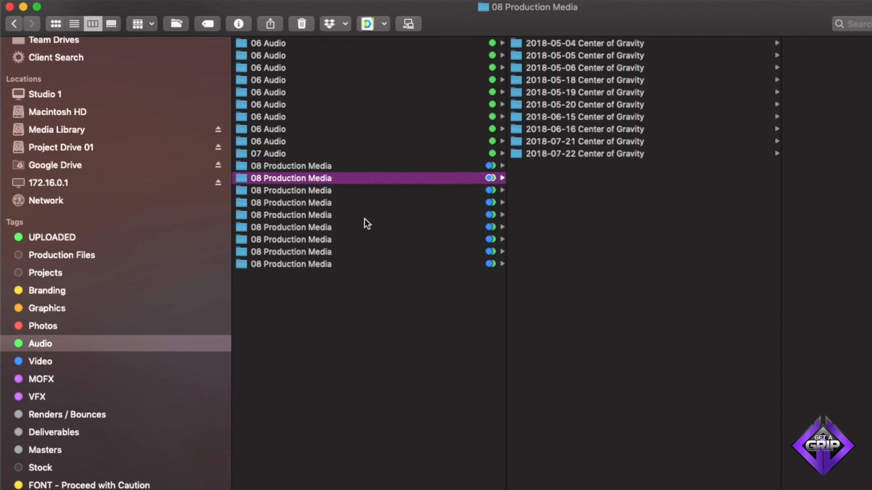
{"action": "left_click", "coordinate": [323, 167]}
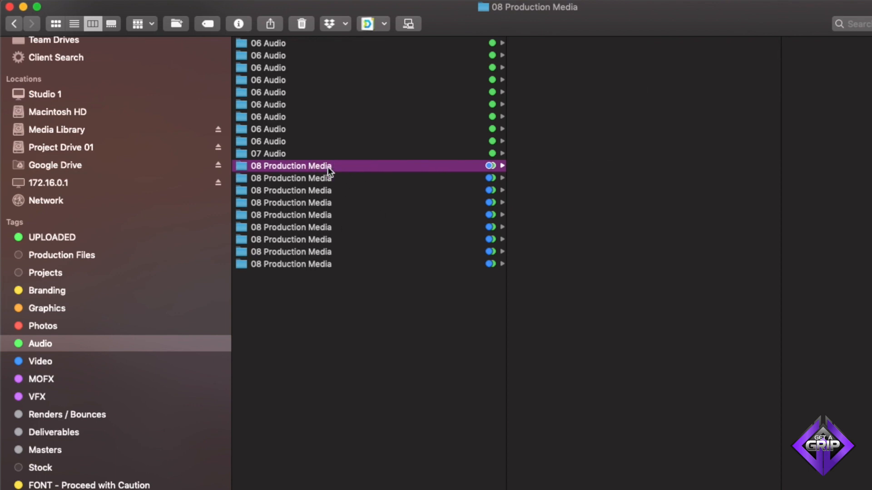
{"action": "left_click", "coordinate": [334, 127]}
{"action": "left_click", "coordinate": [543, 46]}
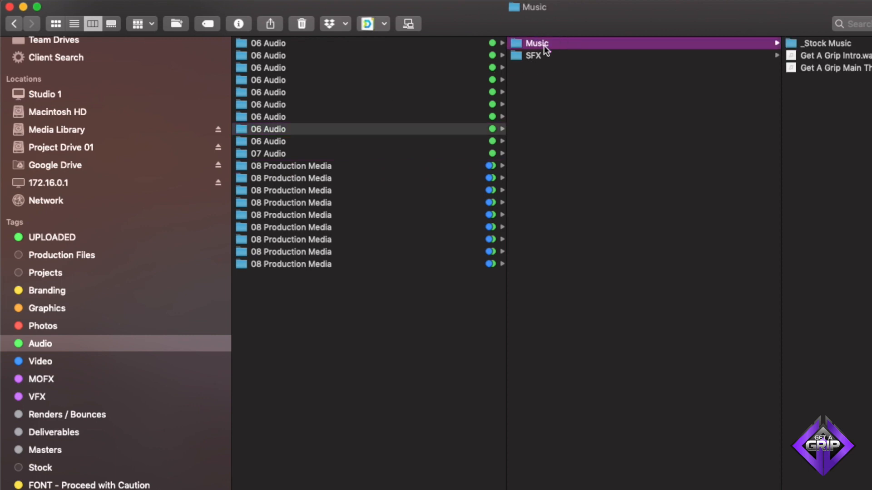
{"action": "left_click", "coordinate": [568, 53]}
{"action": "left_click_drag", "start_coordinate": [468, 15], "coordinate": [551, 35]}
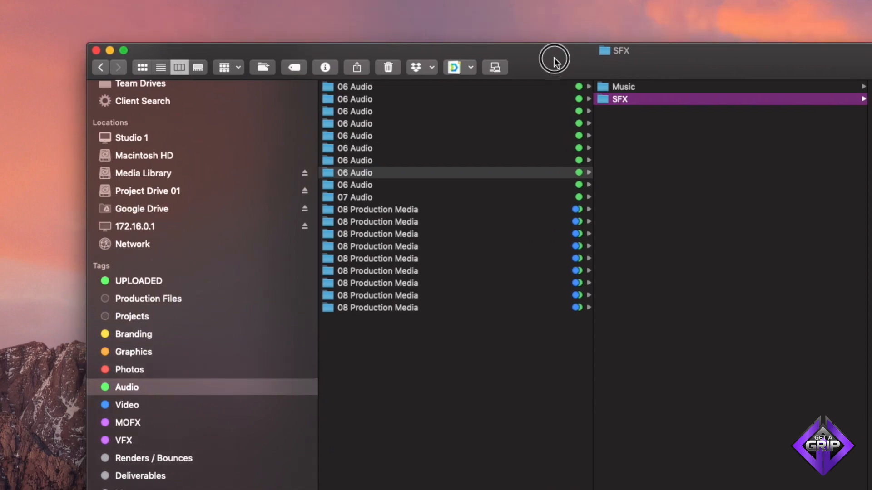
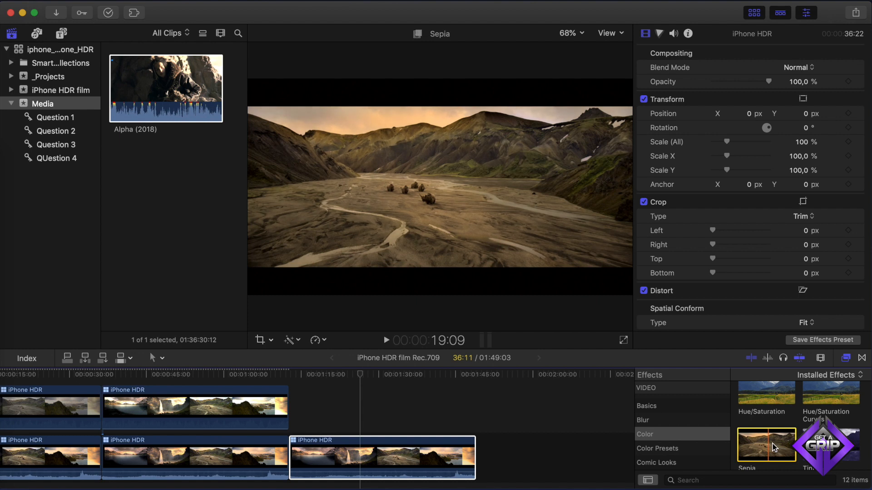
- Apply the Sepia and Tint color effects to the selected timeline clip
{"action": "double_click", "coordinate": [772, 443]}
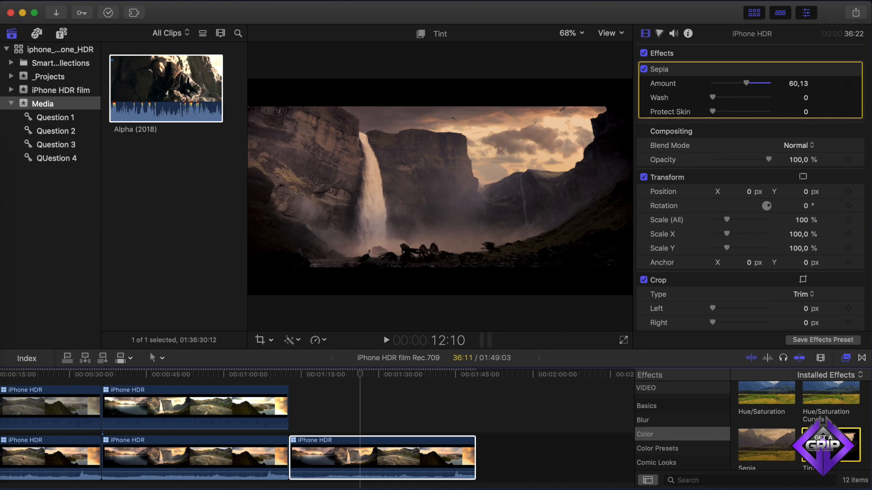
{"action": "double_click", "coordinate": [830, 445]}
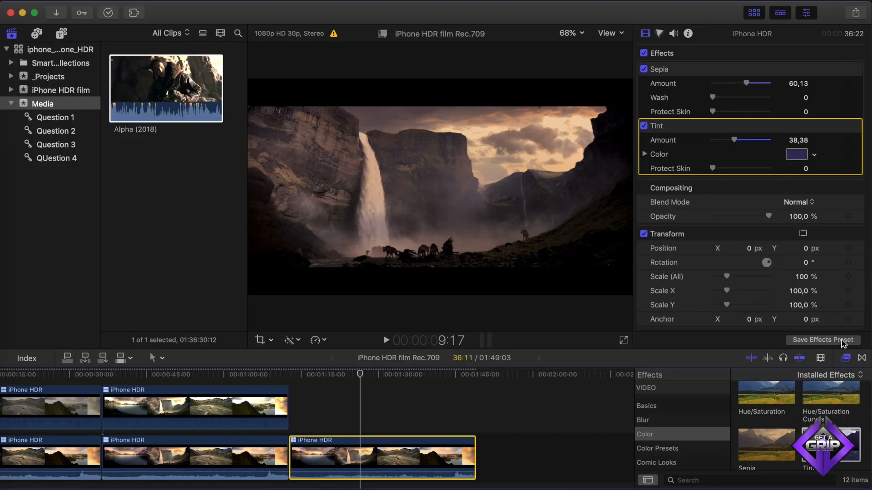
- Review the Save Effects Preset dialog for the two effects and cancel it without saving
{"action": "left_click", "coordinate": [841, 341]}
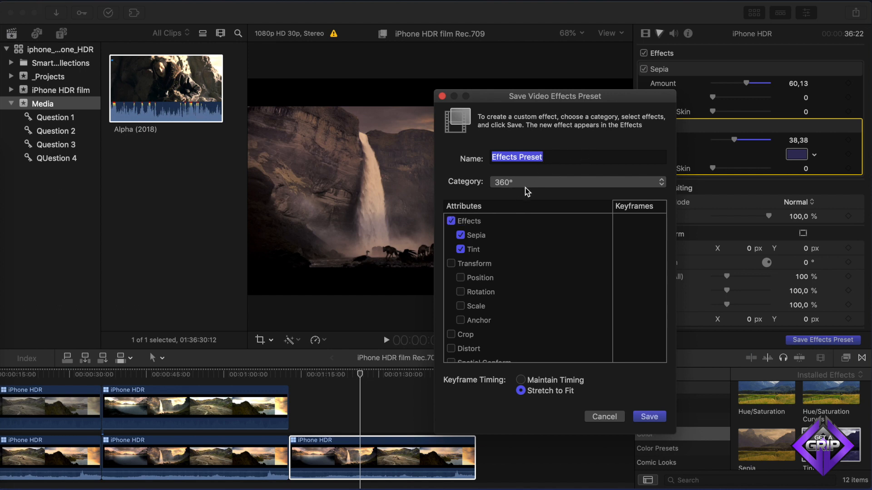
{"action": "left_click", "coordinate": [603, 419]}
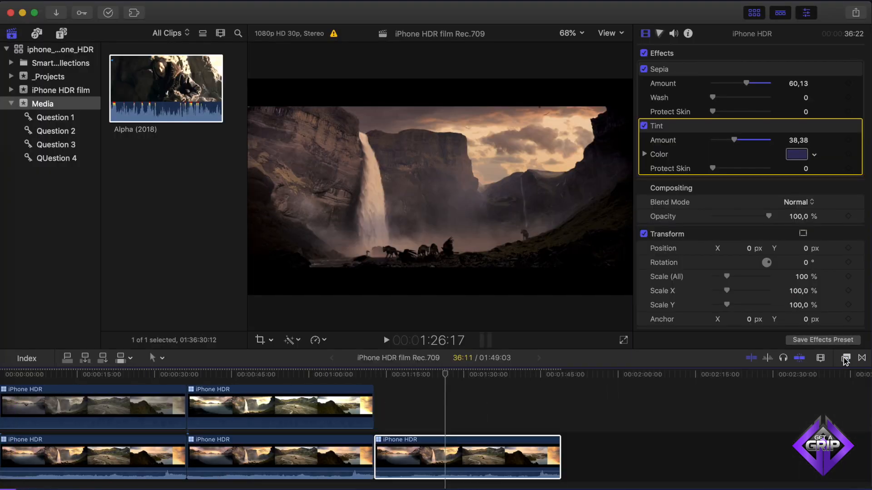
- Hide the inspector and the browser so the viewer and timeline fill the window
{"action": "key", "text": "super+4"}
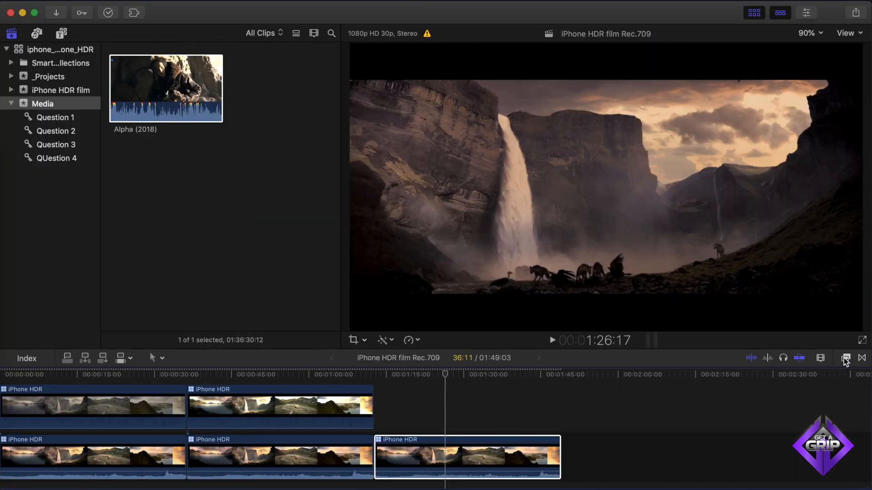
{"action": "key", "text": "ctrl+super+1"}
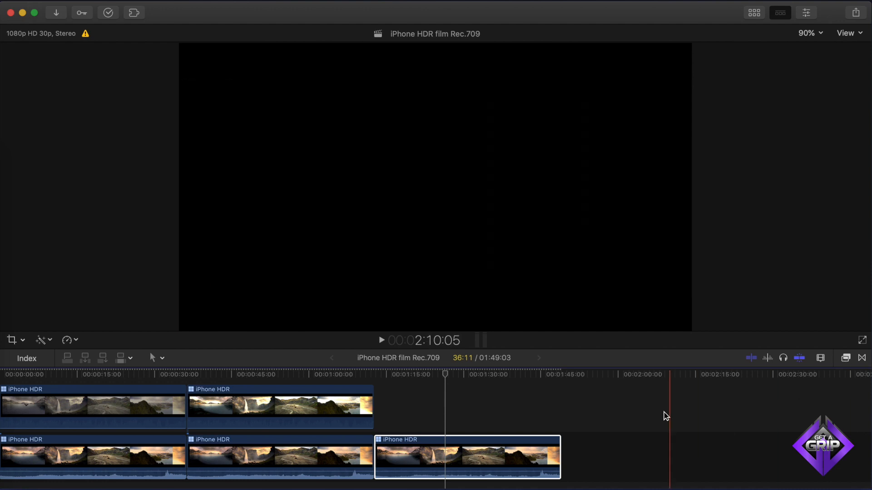
{"action": "scroll", "coordinate": [670, 415], "scroll_direction": "left", "scroll_amount": 3}
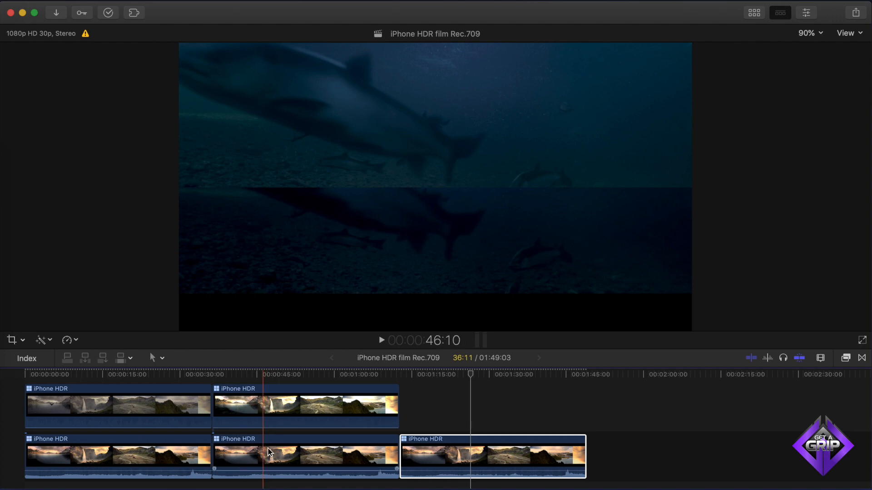
- Try dragging the second storyline clip and its connected clip to new timeline positions, undoing each move
{"action": "left_click", "coordinate": [262, 450]}
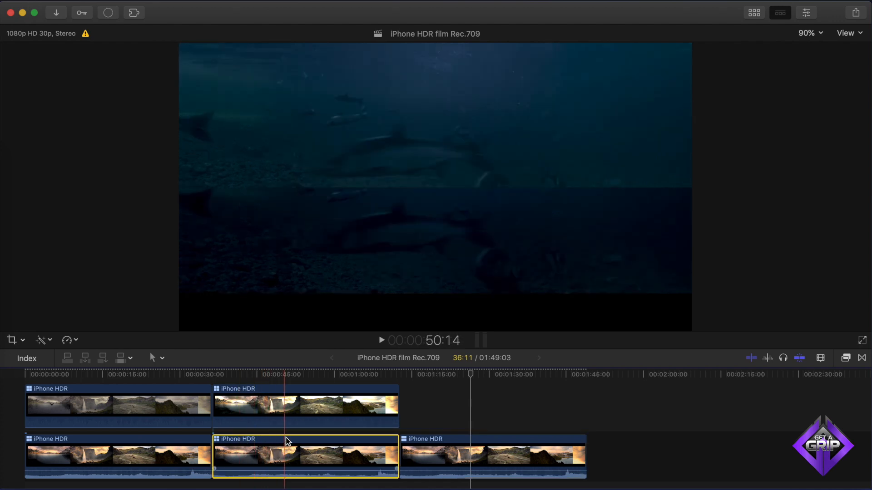
{"action": "left_click_drag", "start_coordinate": [276, 442], "coordinate": [675, 443]}
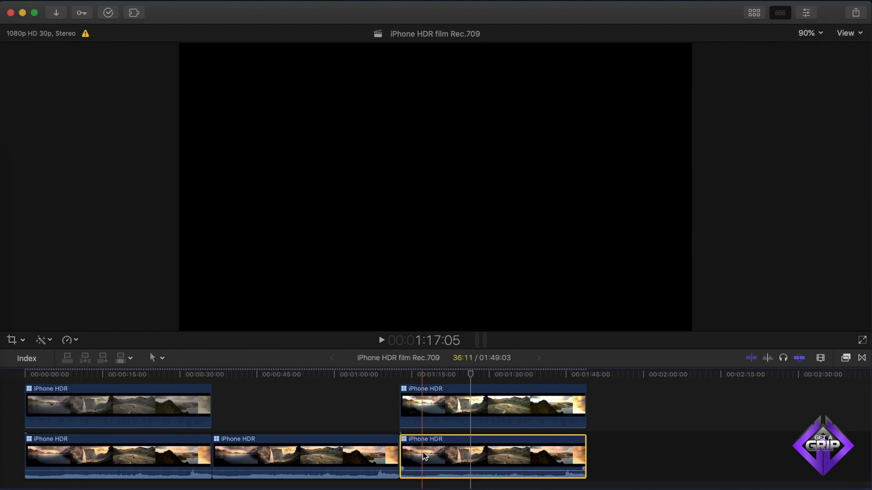
{"action": "left_click_drag", "start_coordinate": [323, 443], "coordinate": [589, 429]}
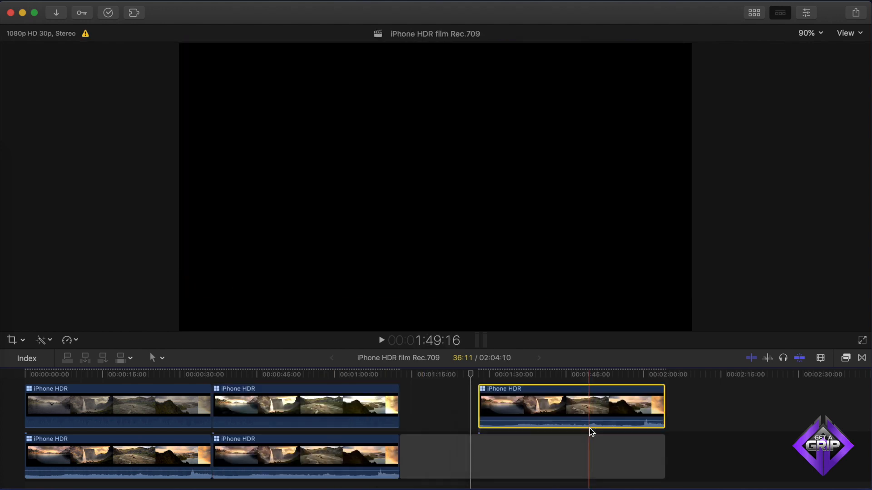
{"action": "key", "text": "super+z"}
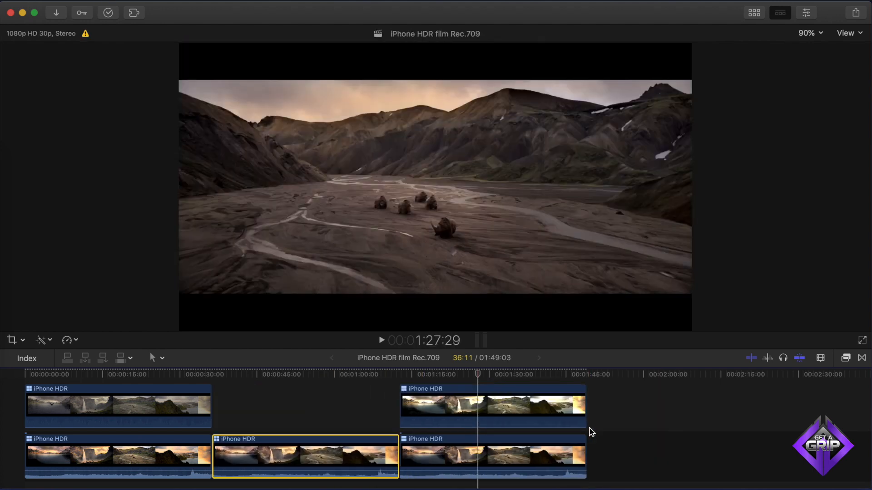
{"action": "key", "text": "super+z"}
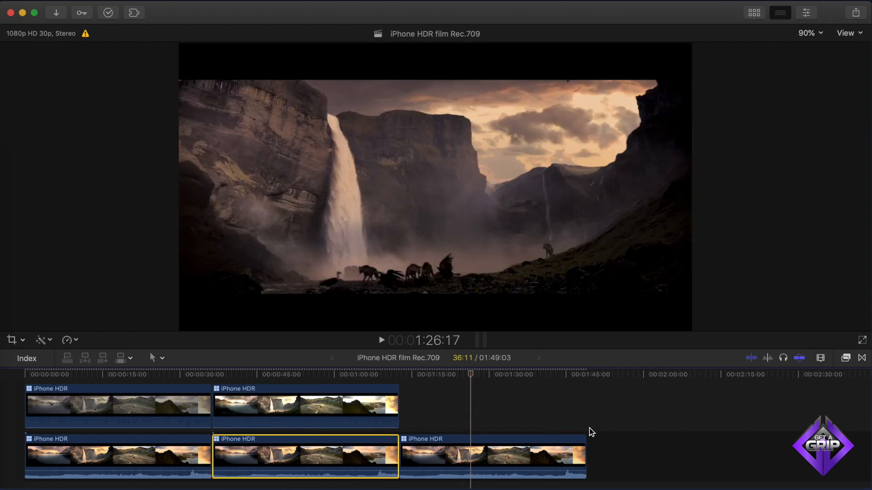
{"action": "left_click_drag", "start_coordinate": [353, 403], "coordinate": [554, 402]}
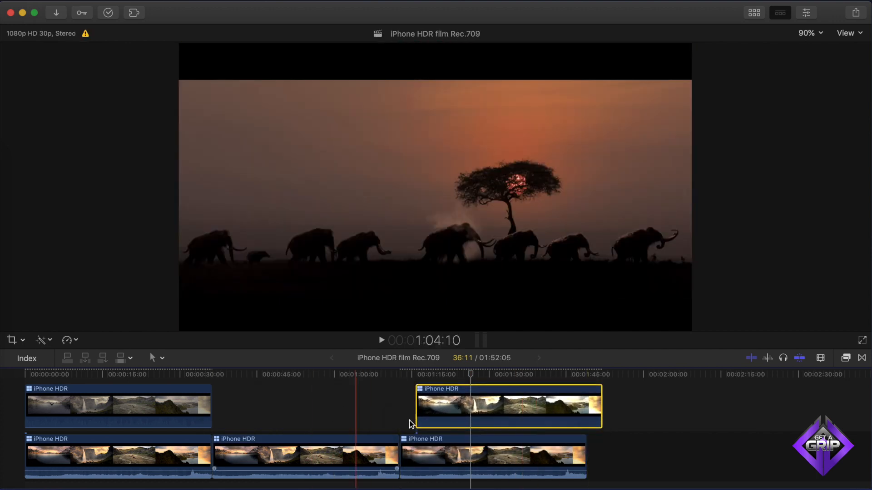
{"action": "key", "text": "super+z"}
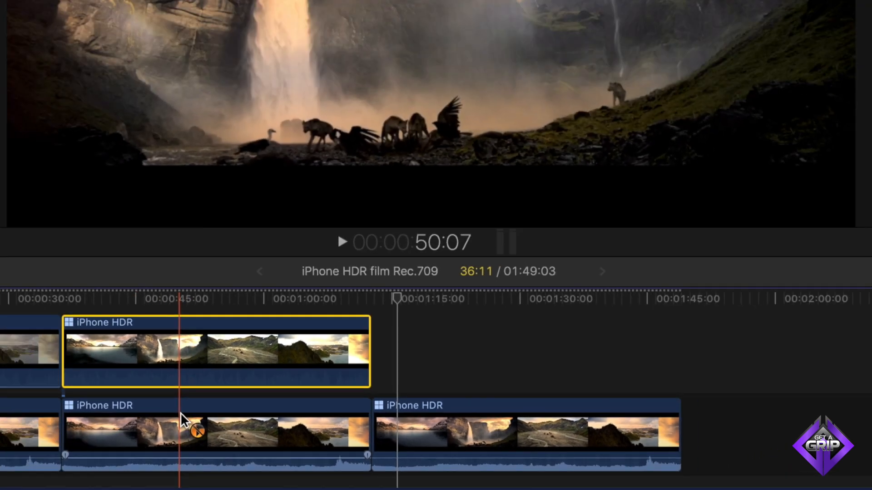
- Move the second storyline clip past the last clip with the Position tool, leaving a gap in its place
{"action": "left_click_drag", "start_coordinate": [82, 390], "coordinate": [82, 391]}
{"action": "left_click_drag", "start_coordinate": [287, 447], "coordinate": [546, 444]}
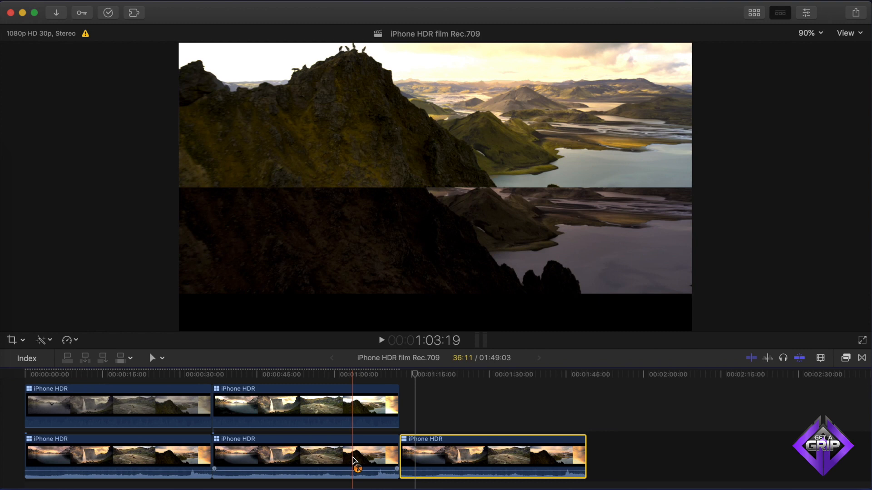
{"action": "left_click_drag", "start_coordinate": [355, 461], "coordinate": [746, 437]}
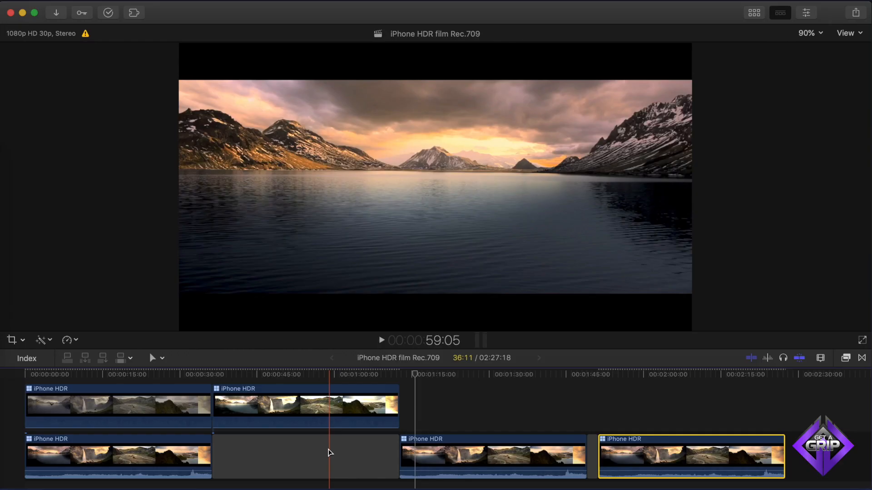
- Shorten the gap to about 17:20 by trimming its end
{"action": "left_click", "coordinate": [326, 459]}
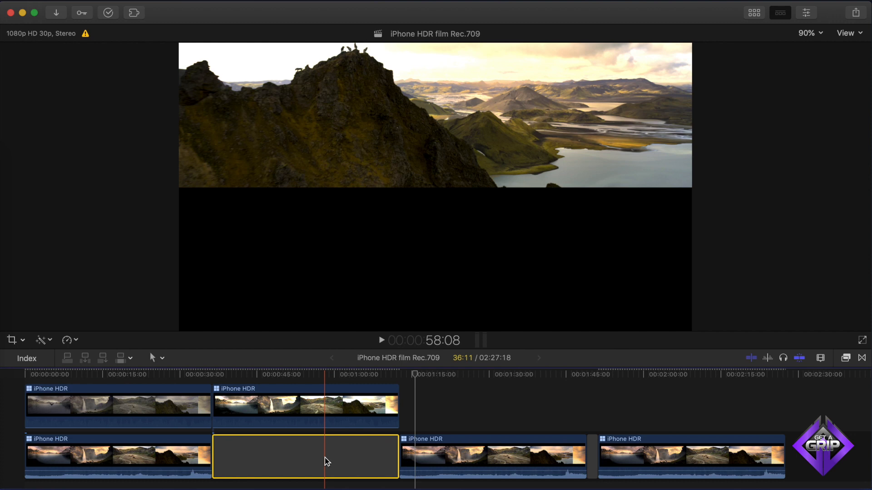
{"action": "key", "text": "ctrl+d"}
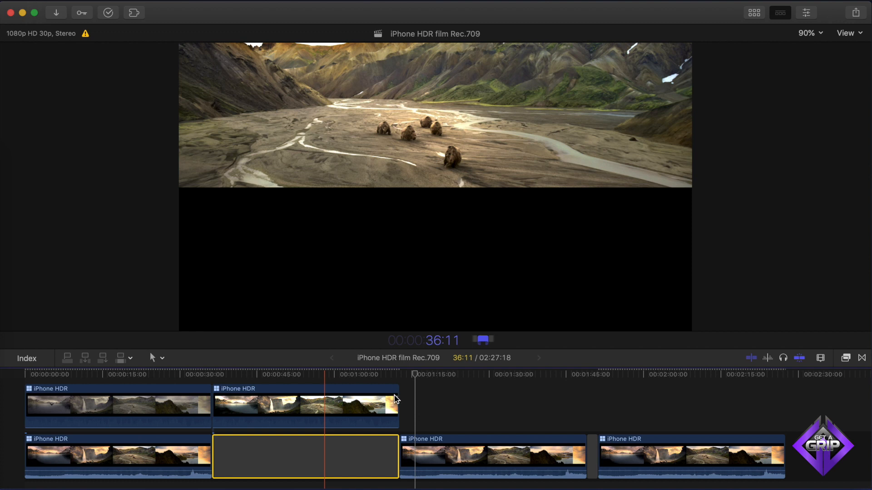
{"action": "left_click_drag", "start_coordinate": [394, 396], "coordinate": [293, 399]}
{"action": "left_click_drag", "start_coordinate": [400, 444], "coordinate": [300, 438]}
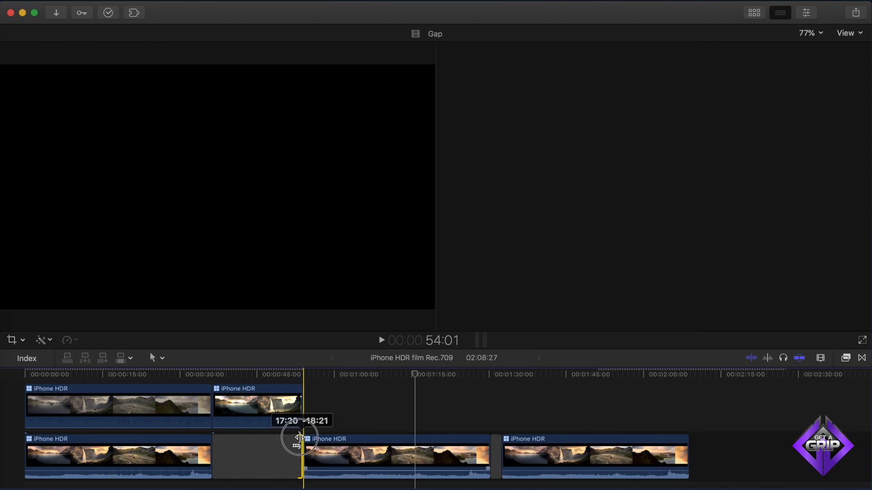
- Lengthen the connected clip above the gap by trimming its end, and check the gap's duration
{"action": "left_click_drag", "start_coordinate": [301, 399], "coordinate": [343, 401]}
{"action": "left_click", "coordinate": [261, 462]}
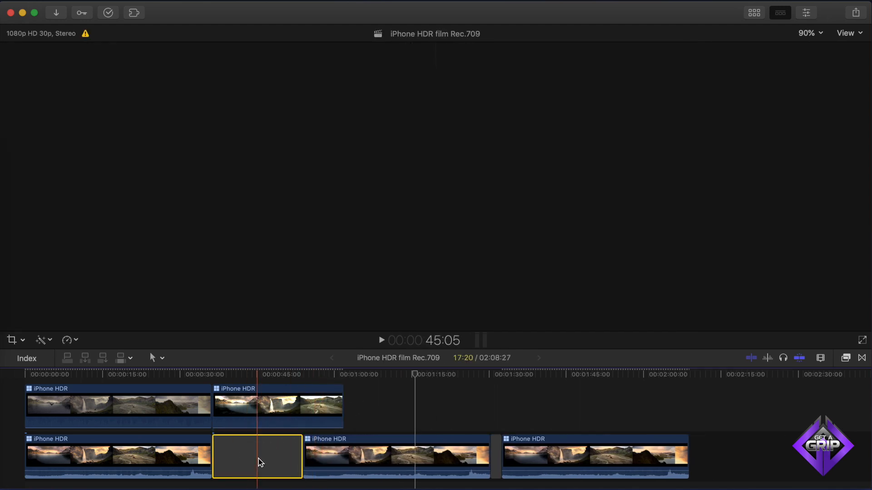
{"action": "key", "text": "ctrl+d"}
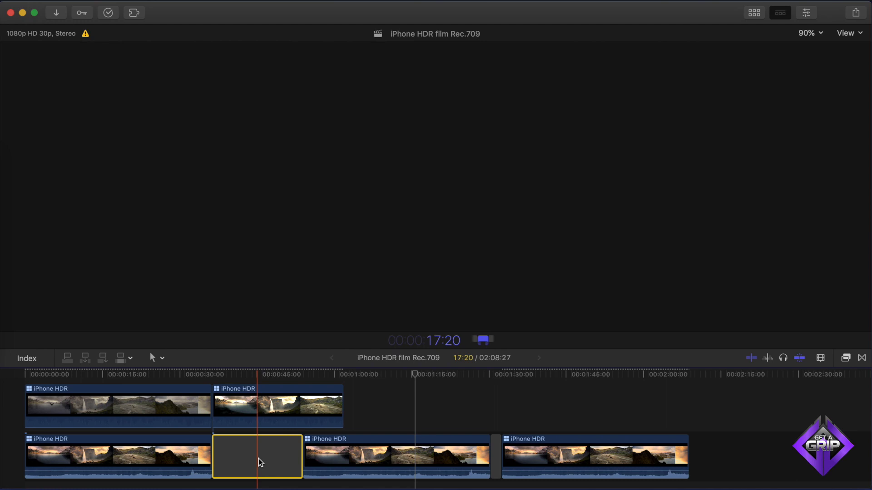
{"action": "key", "text": "Escape"}
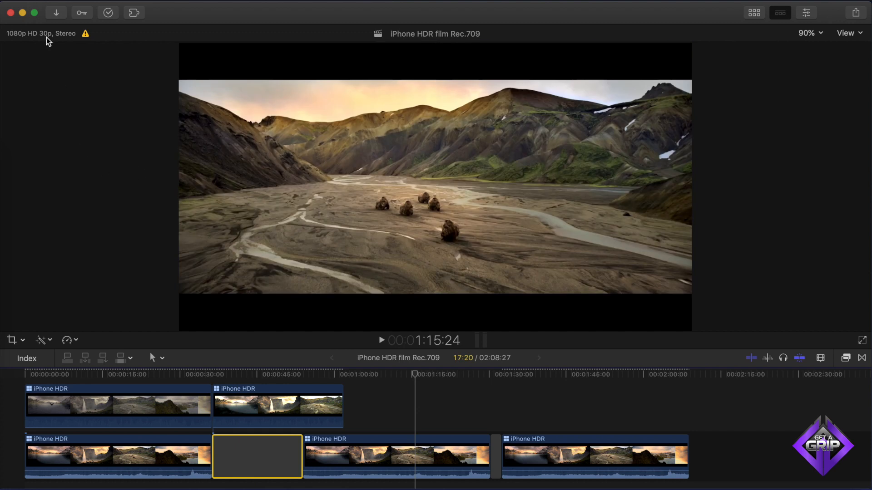
- Show the browser, mark a range in the Alpha (2018) clip and overwrite it into the gap
{"action": "key", "text": "ctrl+super+1"}
{"action": "key", "text": "i"}
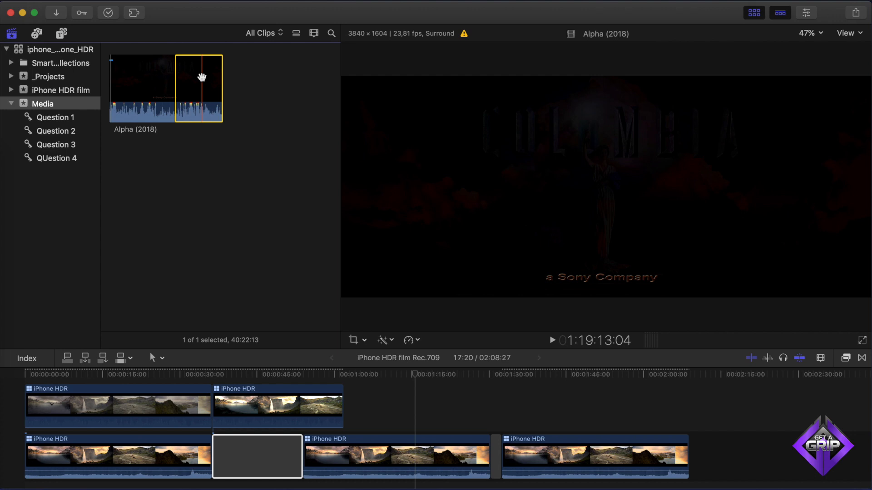
{"action": "key", "text": "o"}
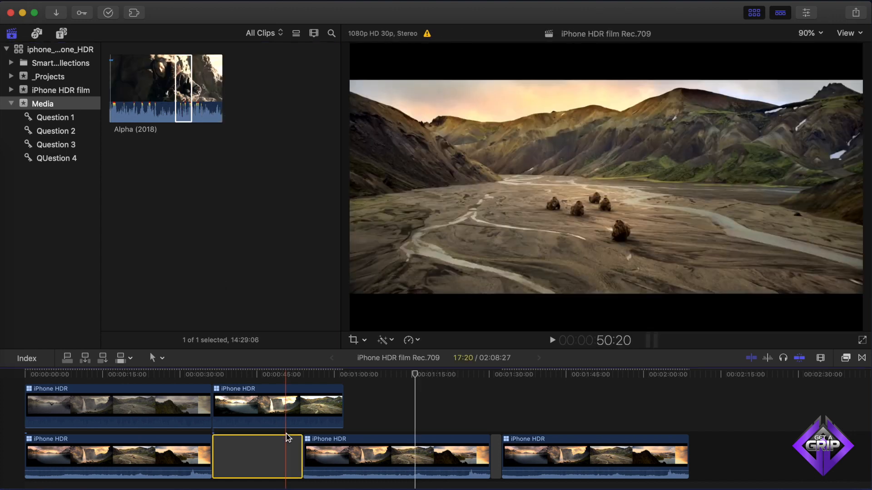
{"action": "left_click", "coordinate": [246, 451]}
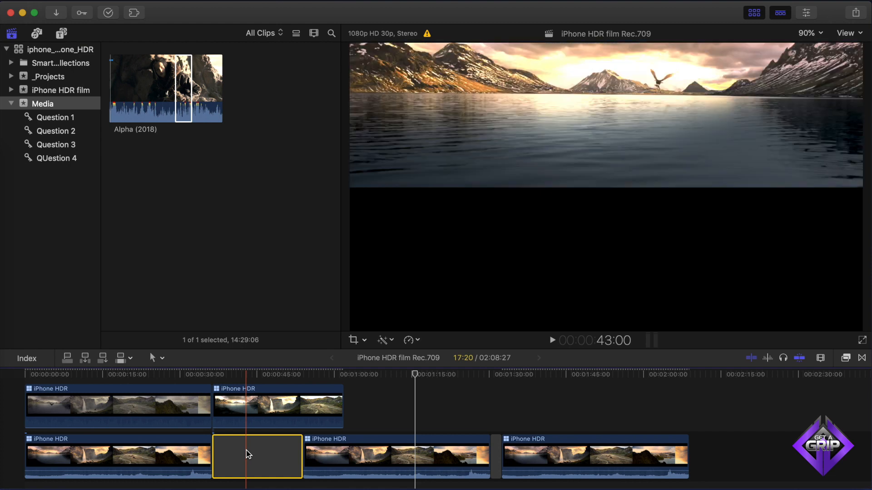
{"action": "left_click", "coordinate": [185, 90]}
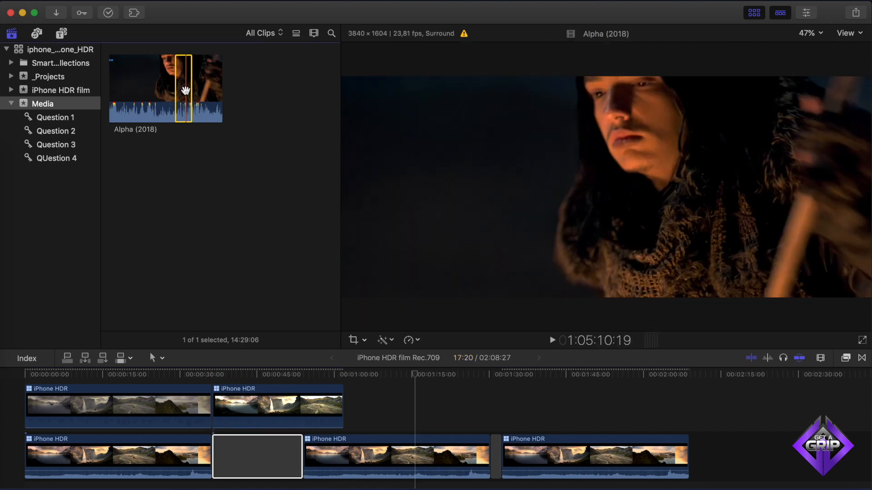
{"action": "key", "text": "d"}
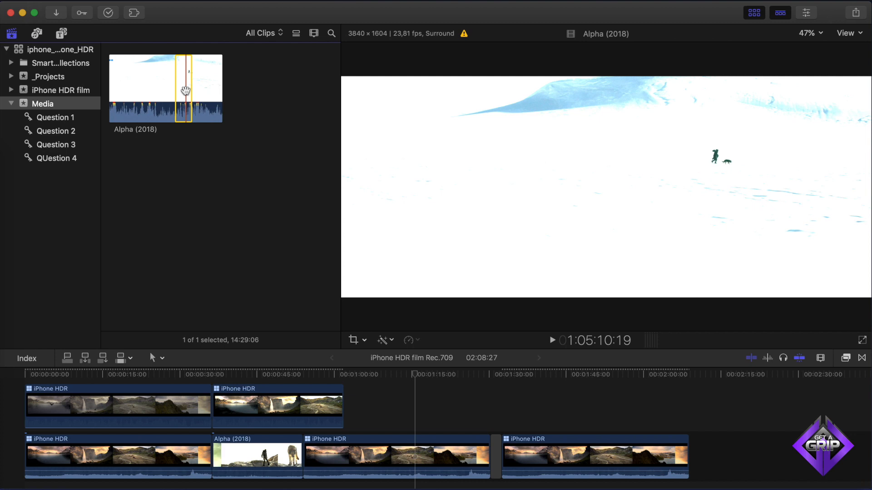
- Replace the clip in the gap with the Alpha (2018) range using Replace from Start
{"action": "left_click_drag", "start_coordinate": [186, 90], "coordinate": [246, 443]}
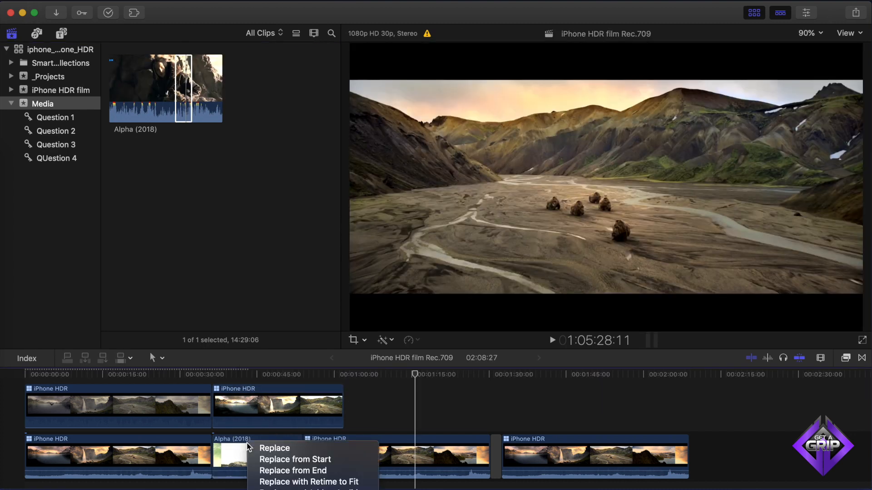
{"action": "left_click", "coordinate": [298, 460]}
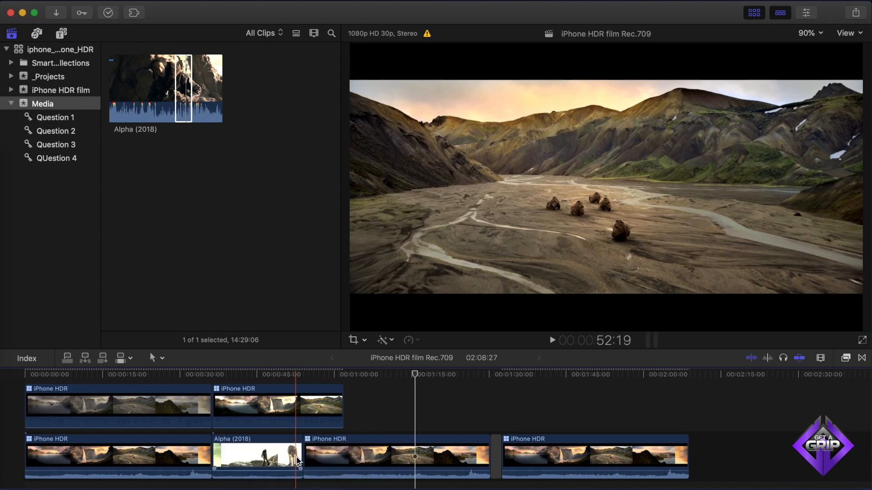